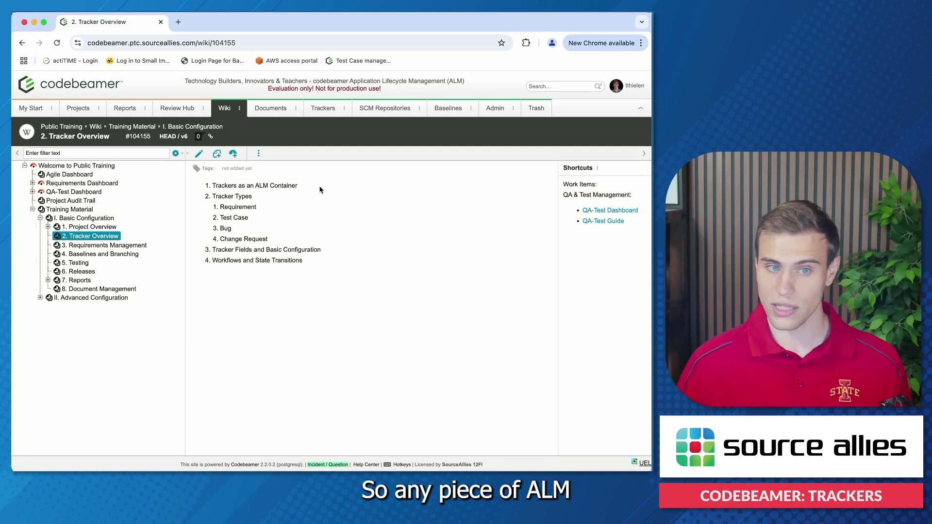
Go to the Public Training project's trackers overview and start creating a new tracker
drag(299, 186, 269, 185)
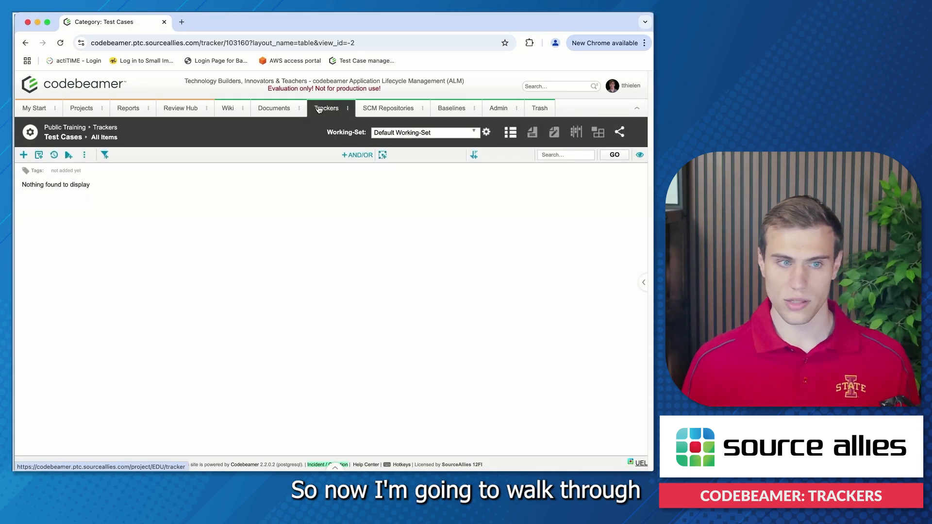
click(319, 109)
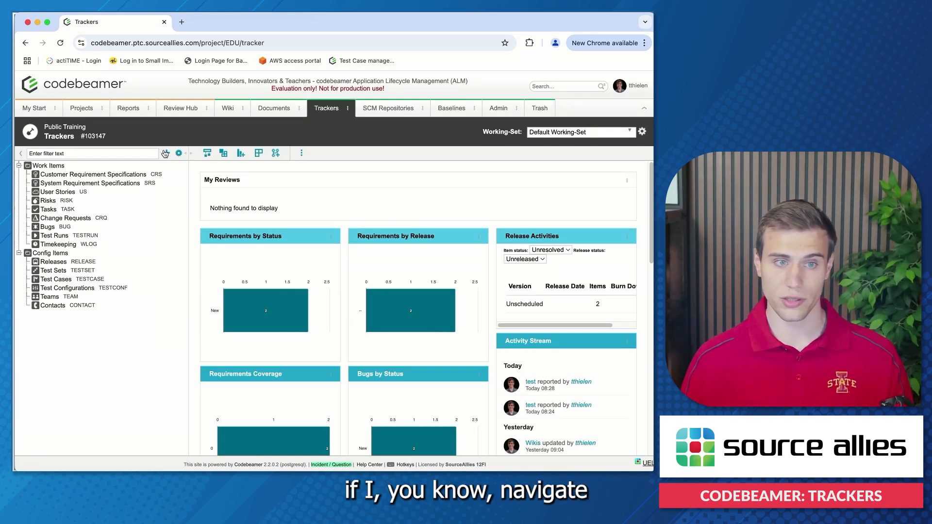
click(327, 111)
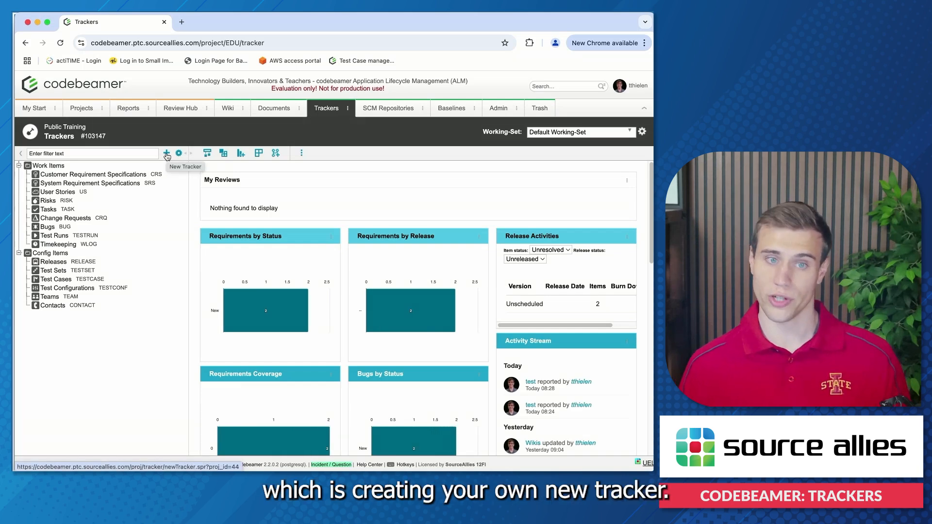
click(166, 153)
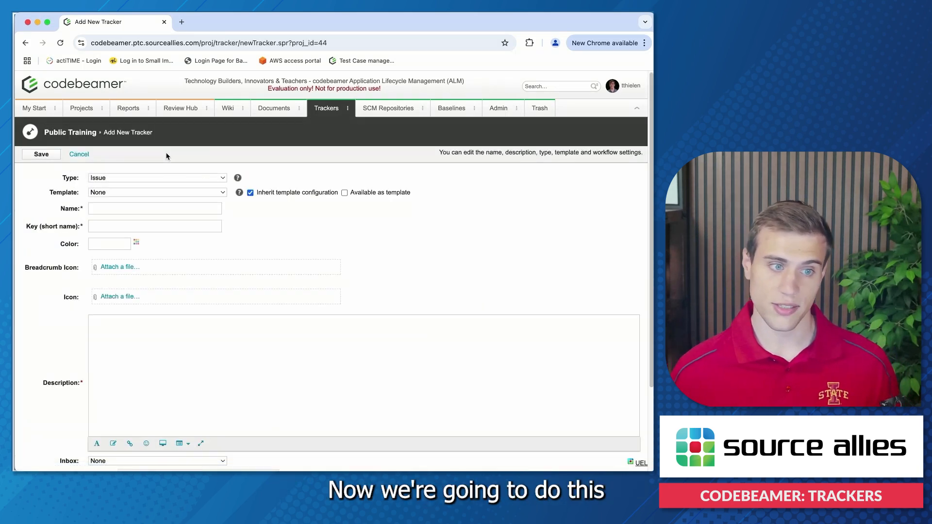
Set the new tracker's type to Requirement
scroll(166, 156, down, 1)
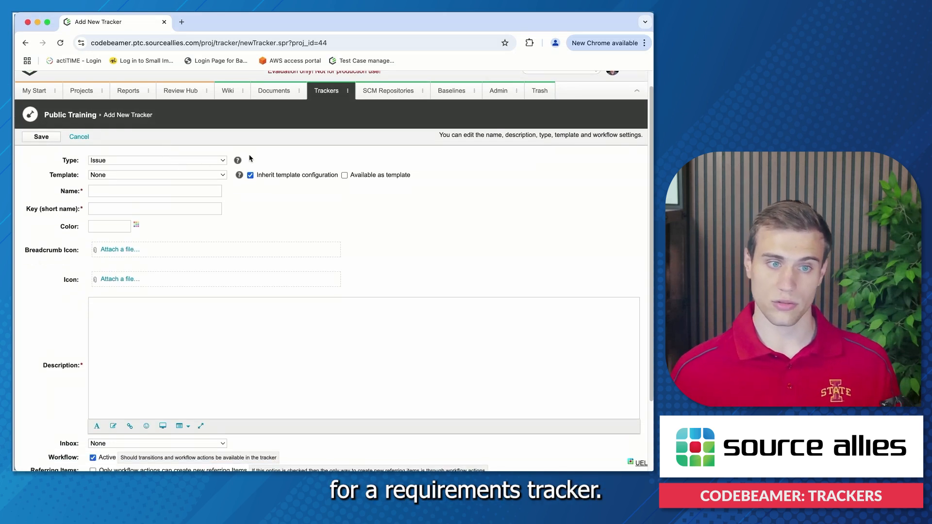
click(221, 162)
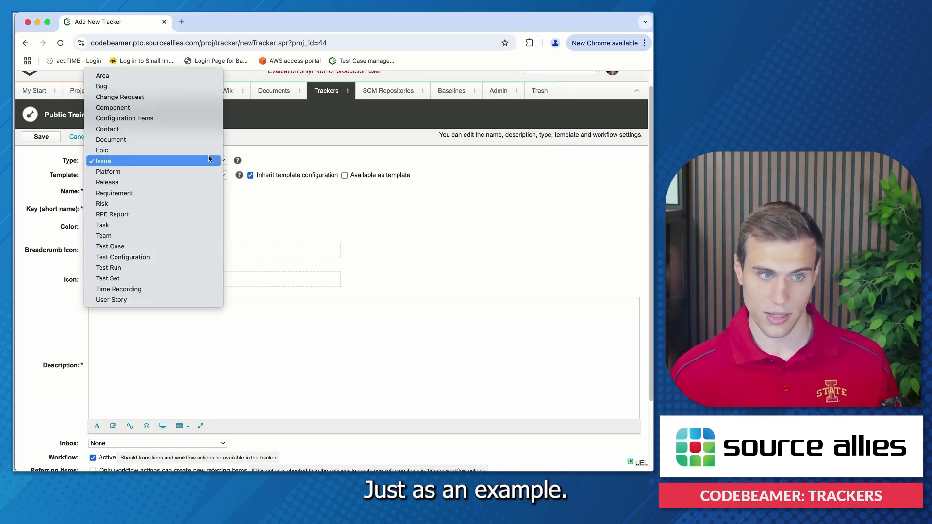
click(155, 193)
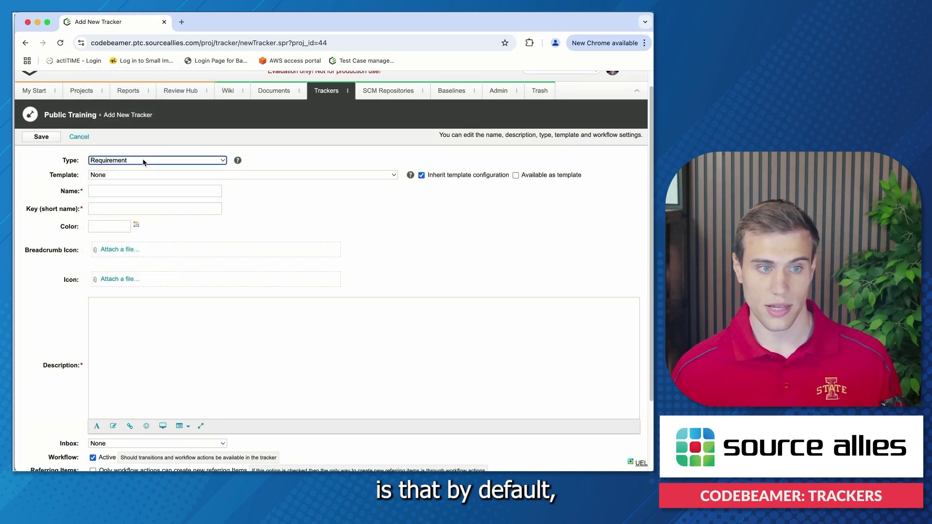
scroll(144, 162, down, 3)
scroll(144, 162, down, 1)
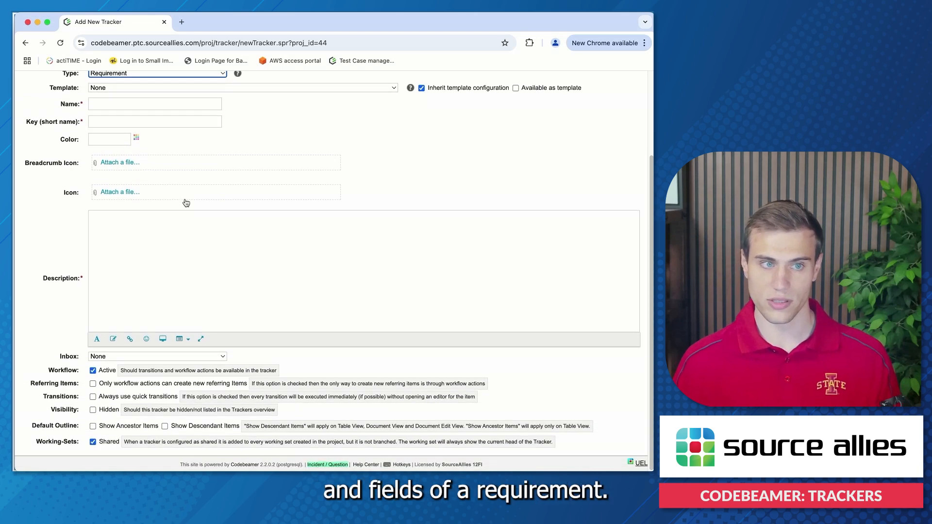
Name the tracker "Requirments" and set its key (short name) to REQ
scroll(186, 202, up, 2)
click(285, 194)
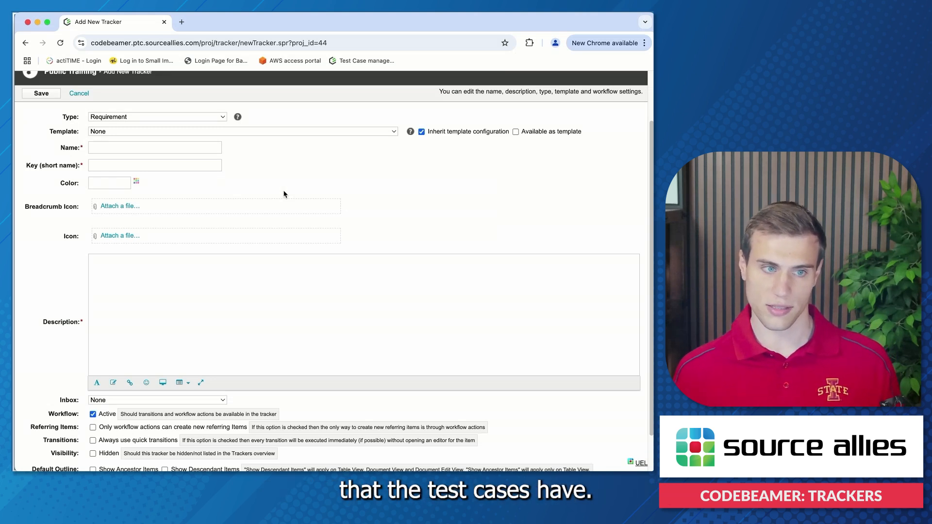
key(Tab)
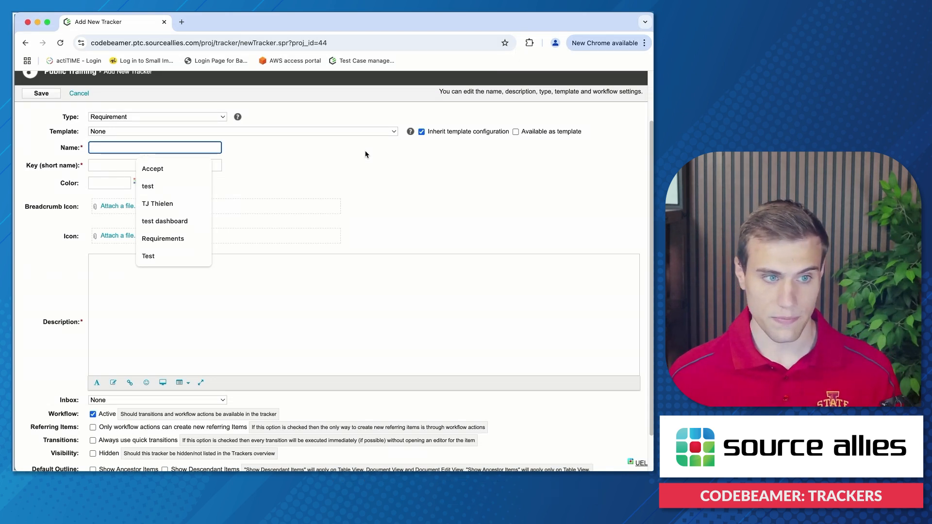
text(Reque)
key(BackSpace)
text(irments)
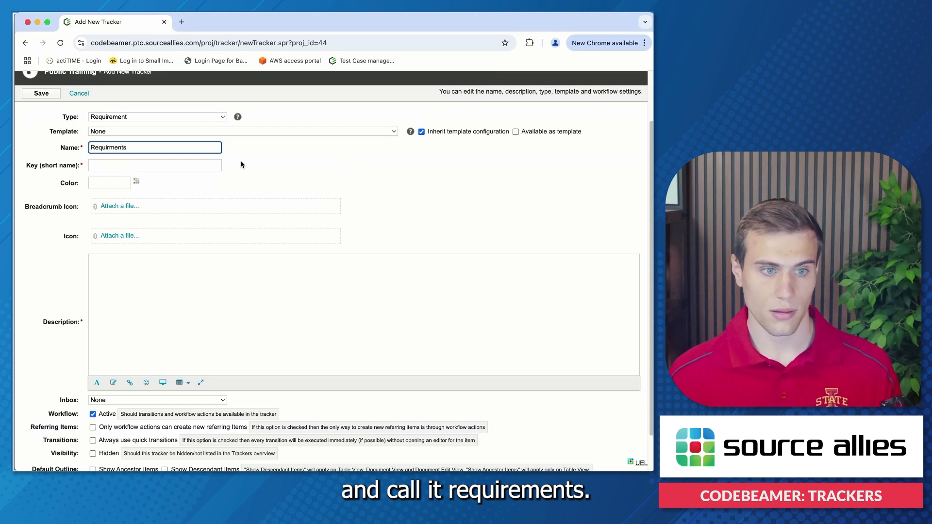
click(179, 165)
text(REQ)
click(278, 167)
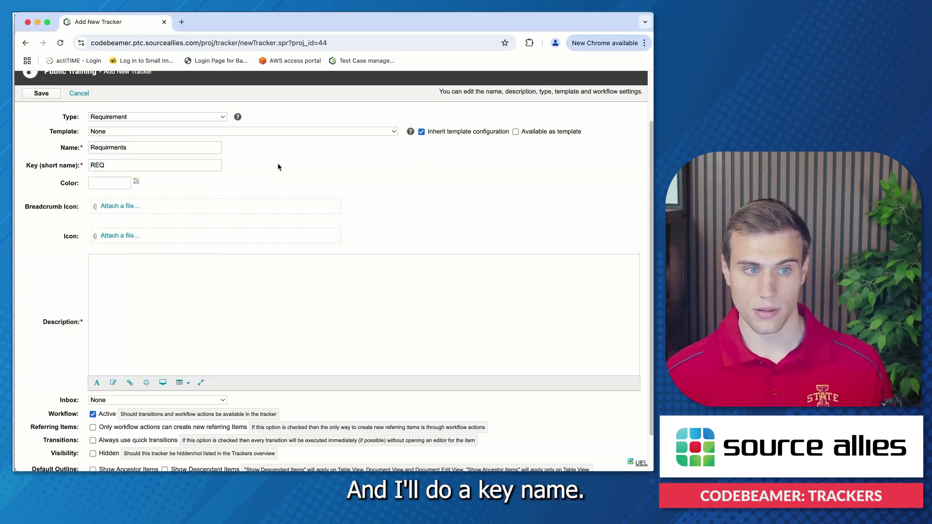
Choose the light blue color #5eceeb for the tracker
click(137, 185)
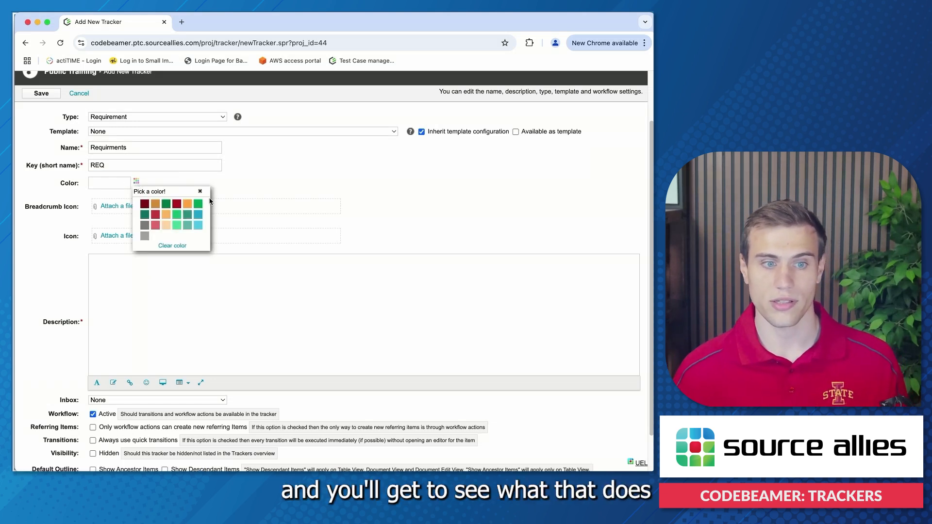
click(198, 227)
scroll(197, 227, up, 2)
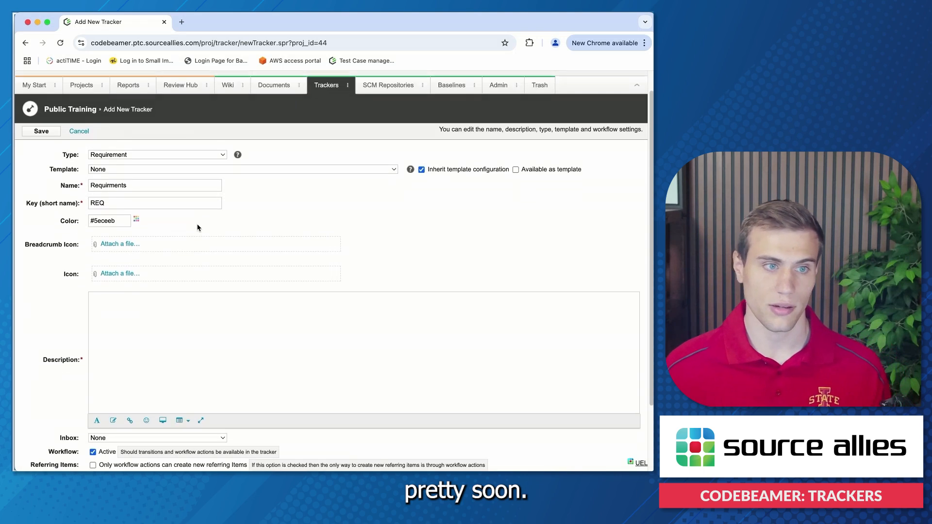
Correct the spelling of the tracker's name to "Requirements"
scroll(266, 259, down, 3)
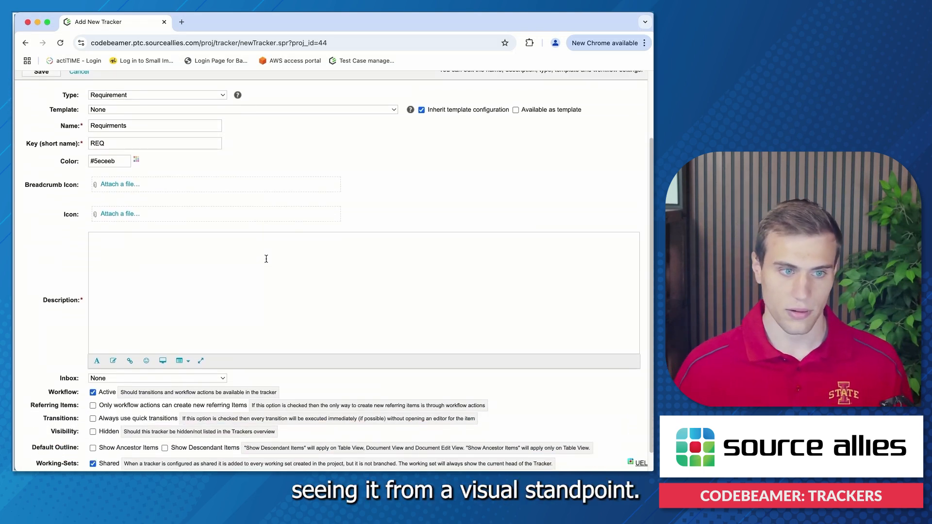
scroll(266, 259, down, 1)
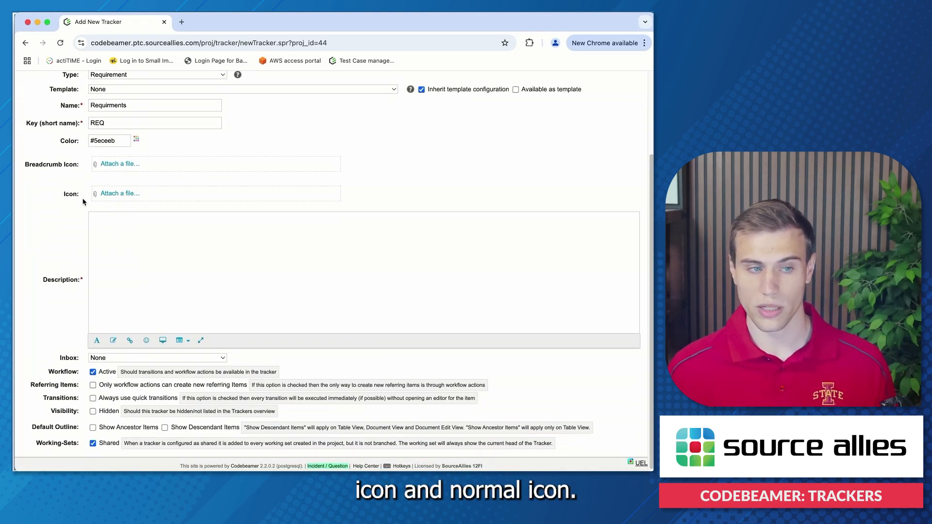
scroll(83, 202, up, 4)
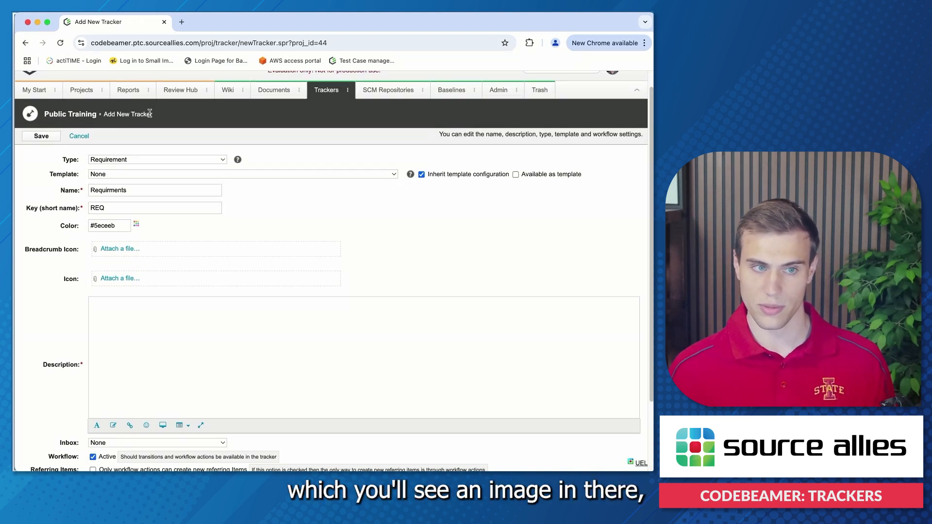
scroll(155, 121, down, 1)
scroll(159, 123, down, 2)
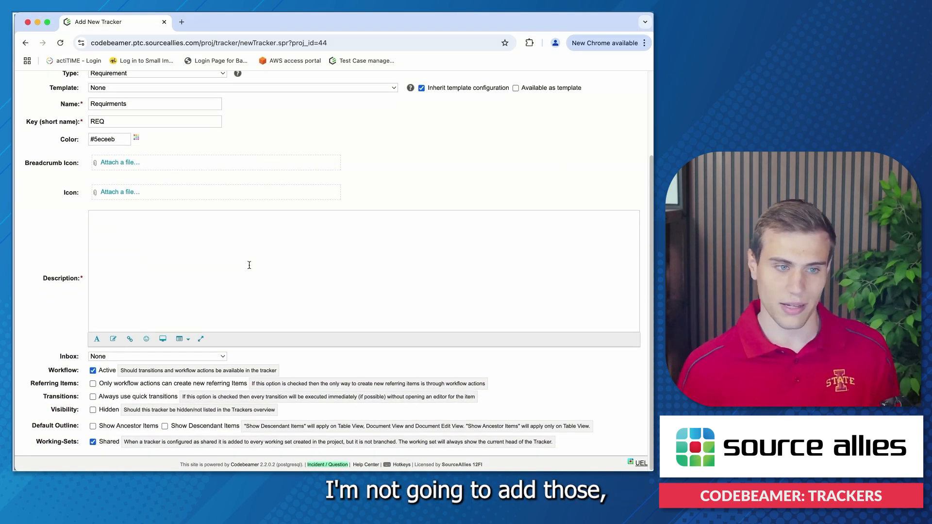
scroll(249, 265, up, 2)
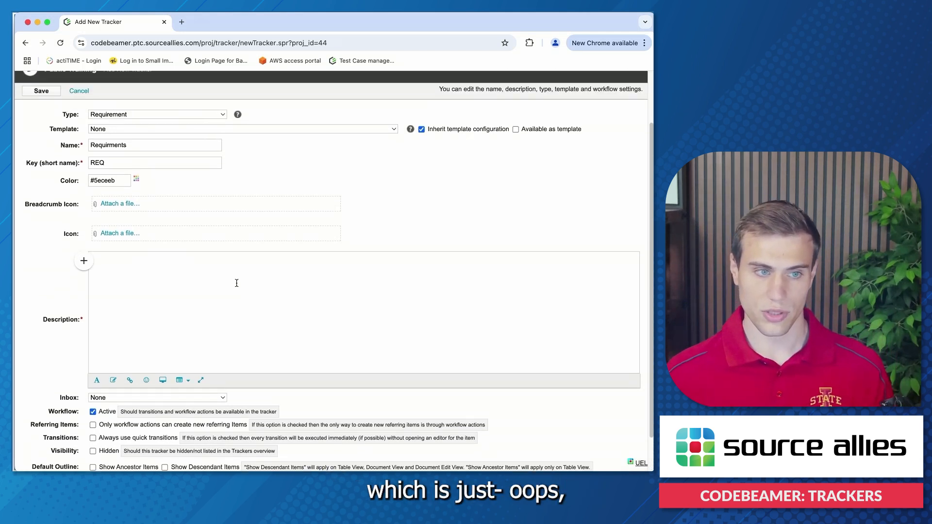
click(111, 145)
text(e)
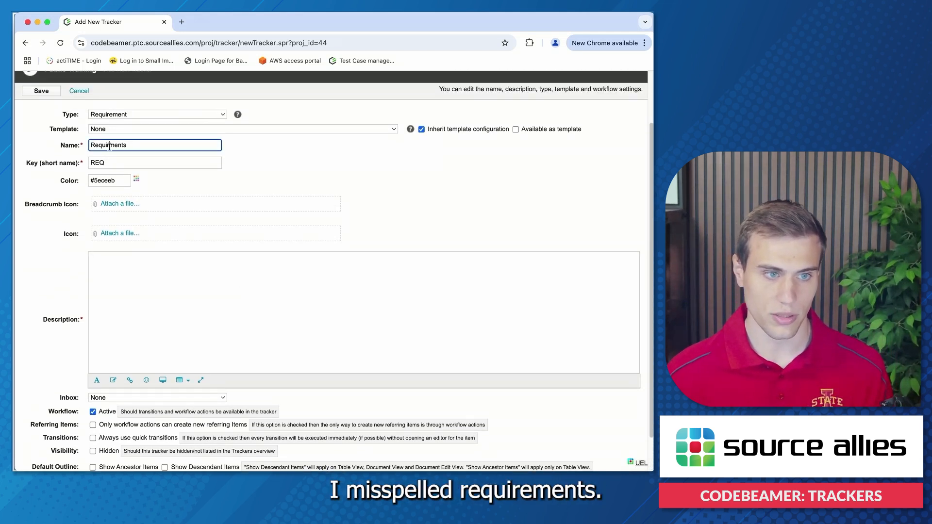
Enter "Any requirements needed for this process" as the tracker's description
click(166, 307)
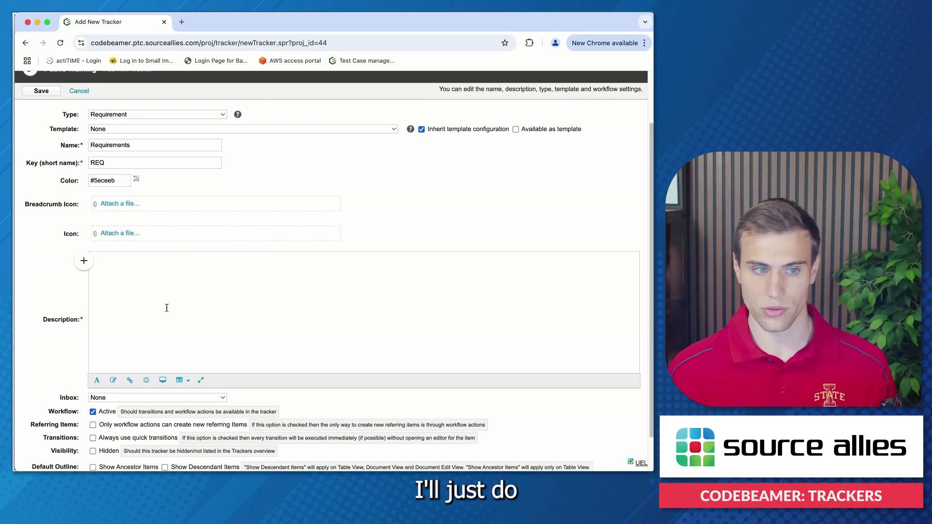
text(Any )
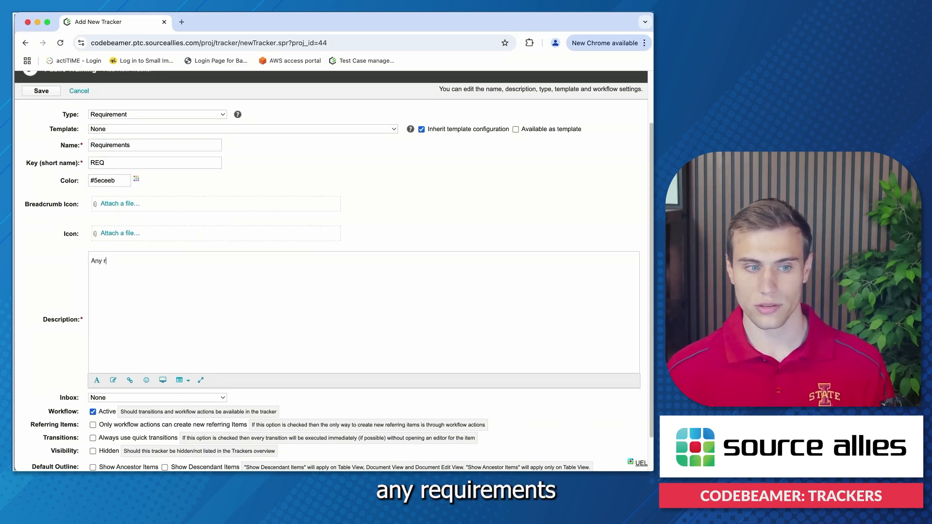
text(requirements neede)
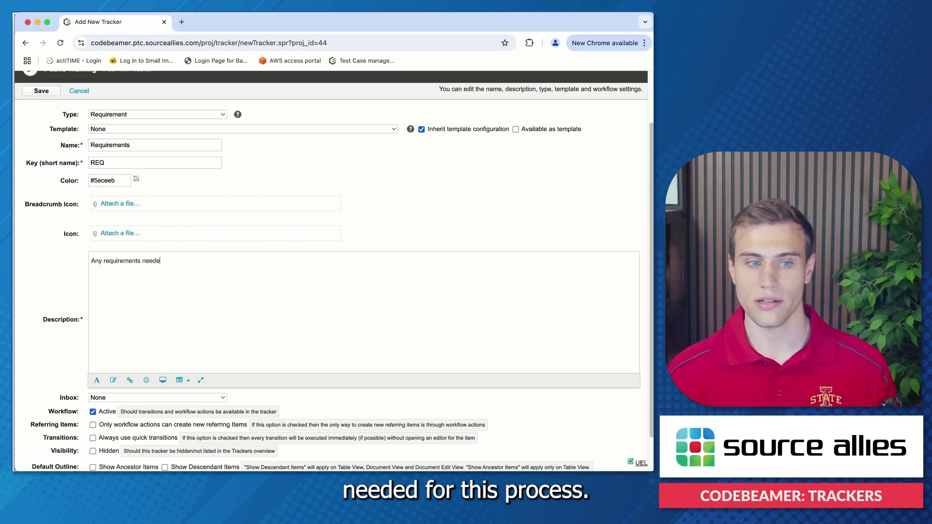
text(d for this process)
Check the remaining tracker options, leave them at their defaults, and save the new tracker
scroll(277, 314, down, 2)
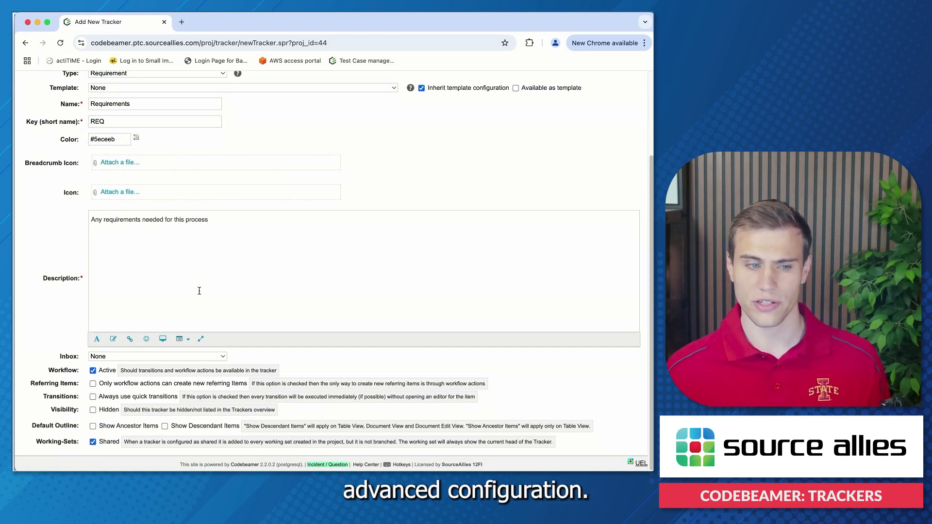
scroll(199, 291, up, 3)
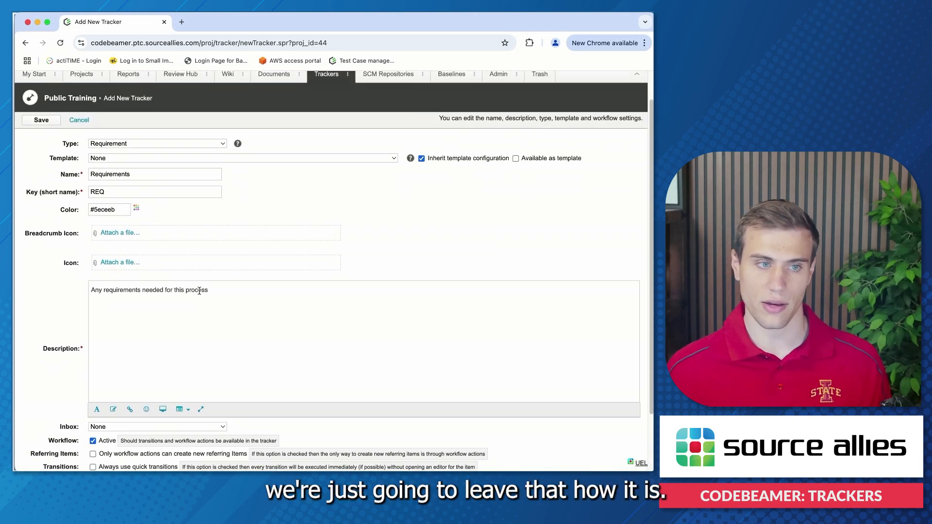
scroll(199, 291, up, 1)
scroll(124, 360, down, 3)
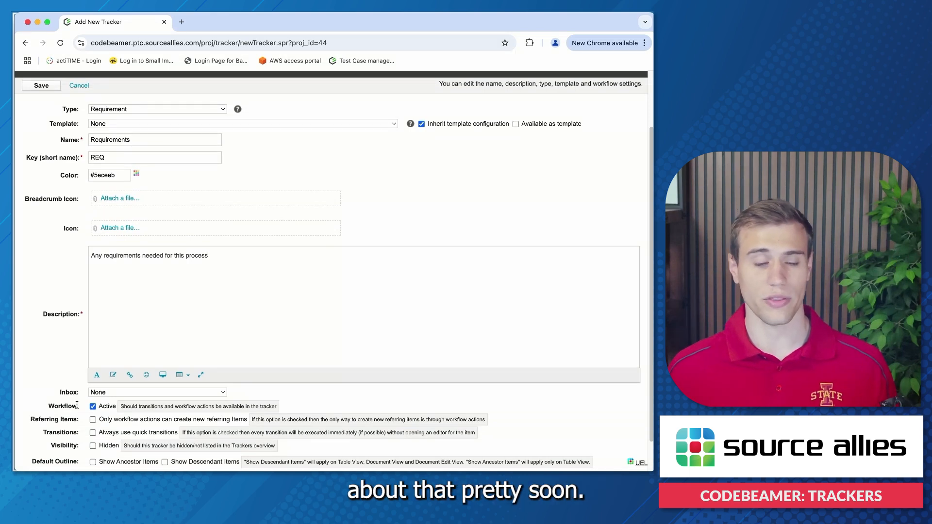
scroll(77, 405, up, 3)
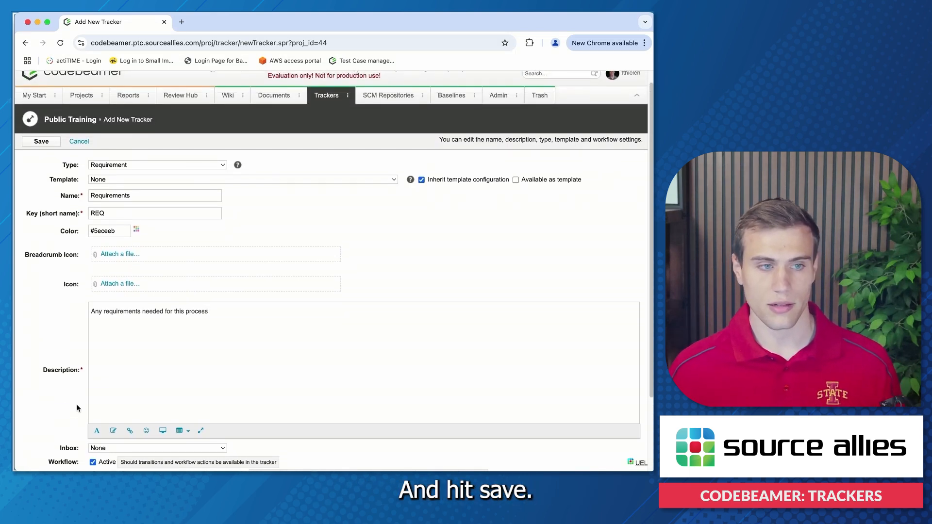
click(41, 141)
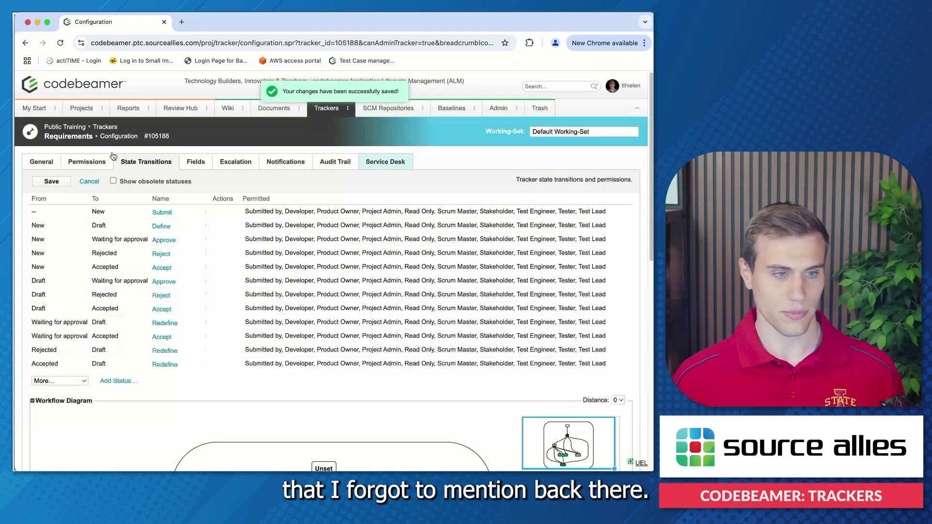
Examine the saved tracker's general configuration, including the "Available as template" option
click(49, 163)
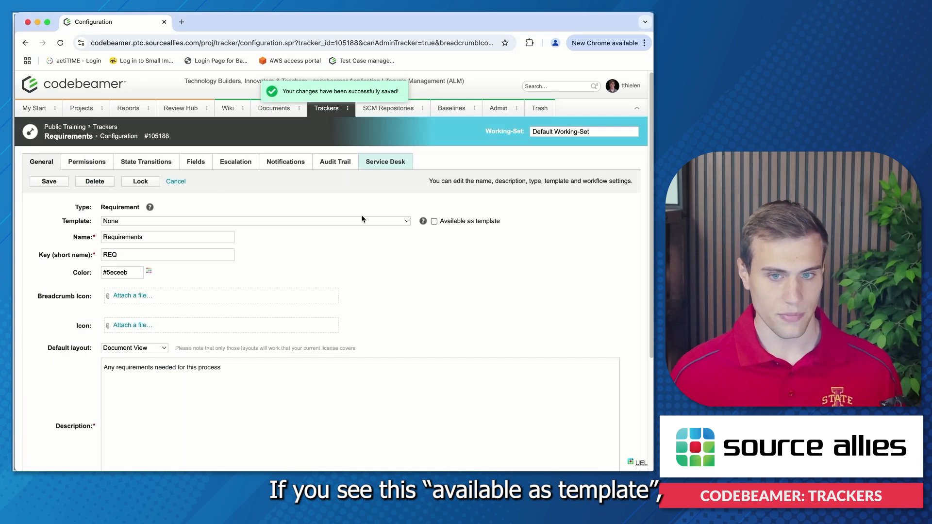
scroll(362, 219, down, 2)
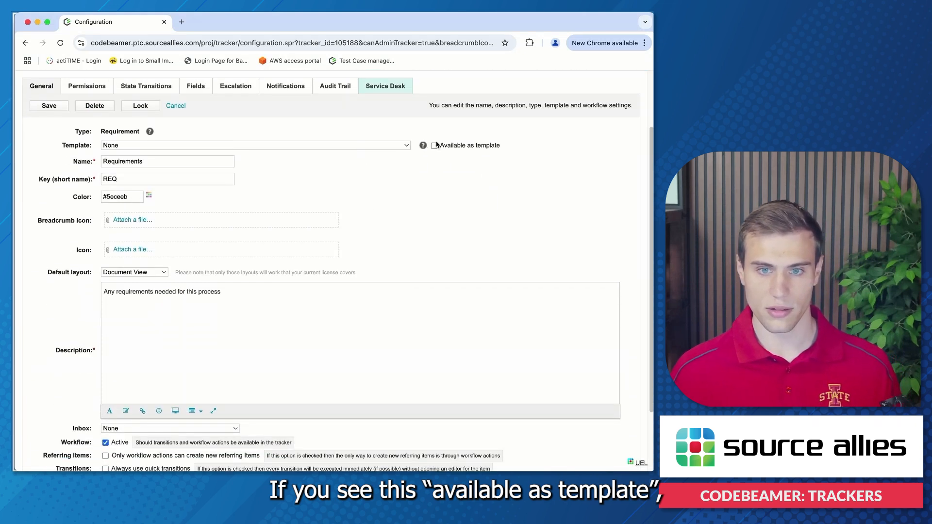
mouse_move(446, 147)
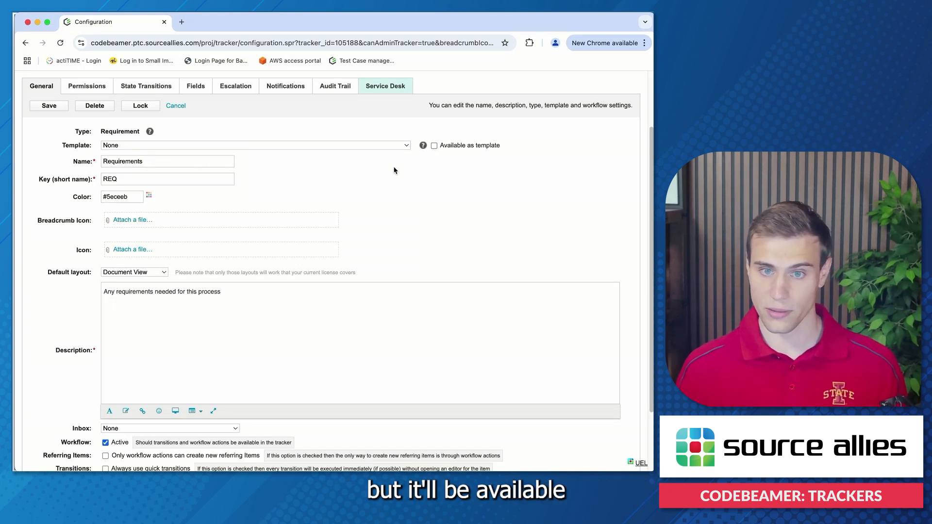
scroll(394, 171, down, 2)
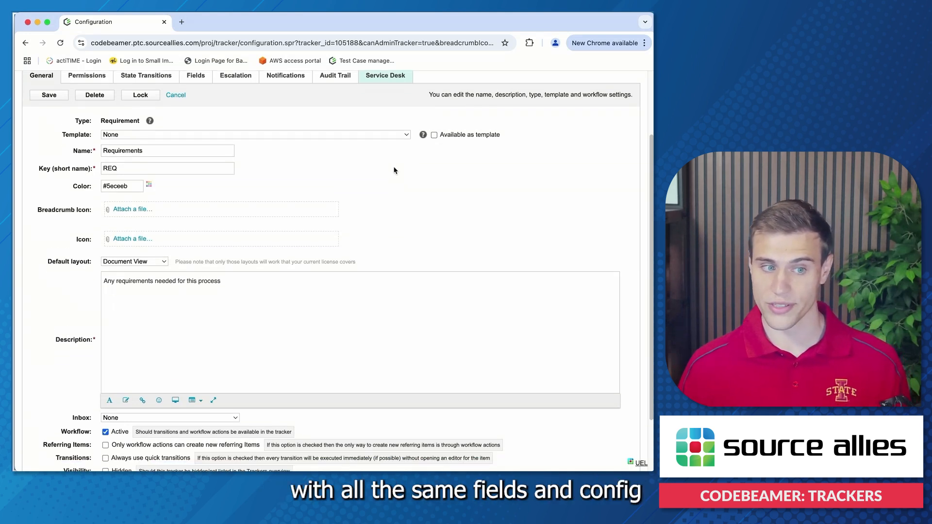
scroll(394, 171, up, 5)
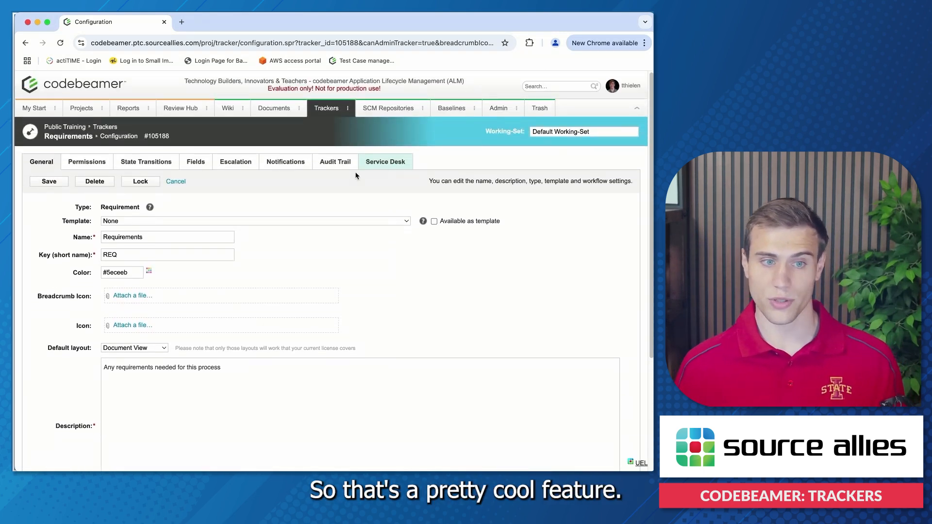
Leave the tracker's configuration without changes and return to the project's trackers overview
click(179, 186)
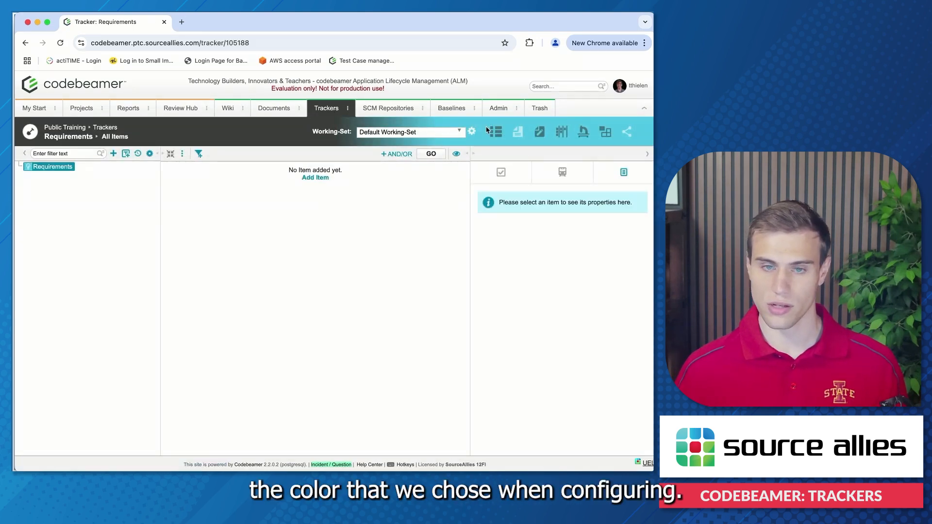
click(328, 108)
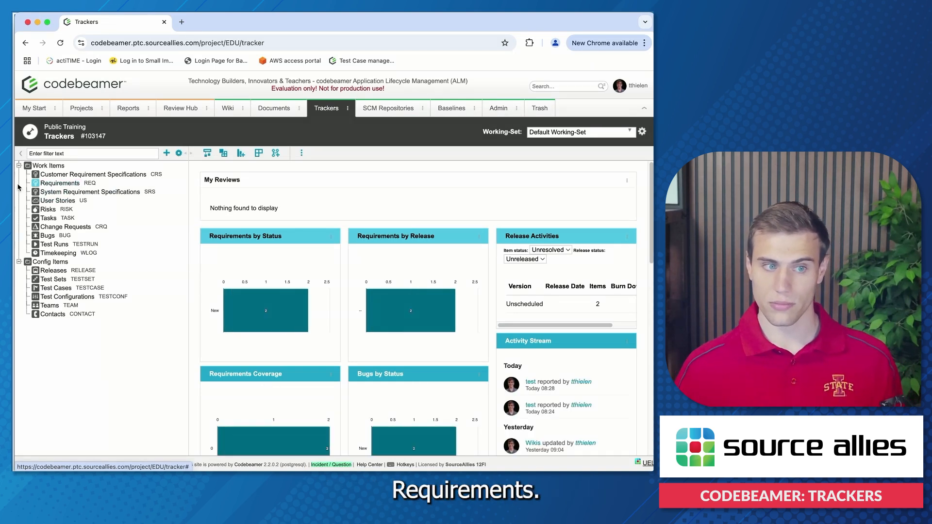
Open the configuration of the Requirements tracker and review its general settings
click(35, 185)
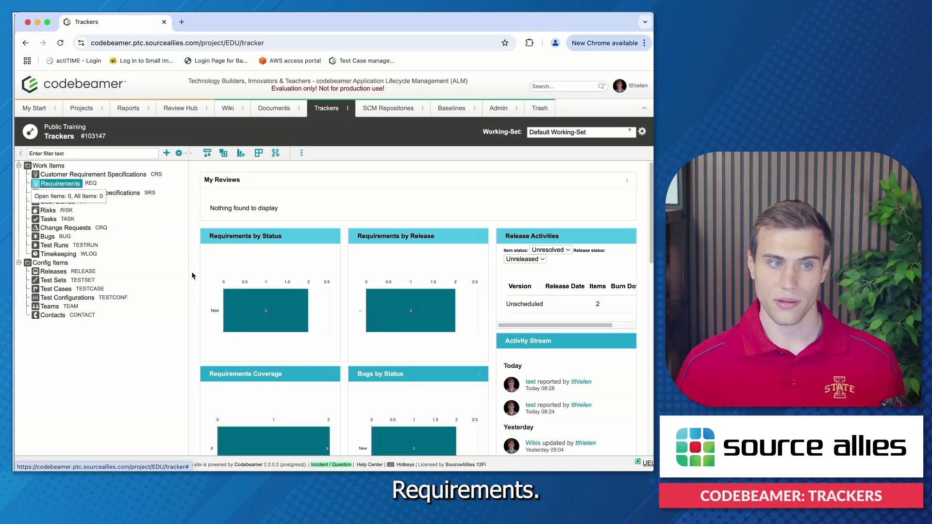
click(60, 184)
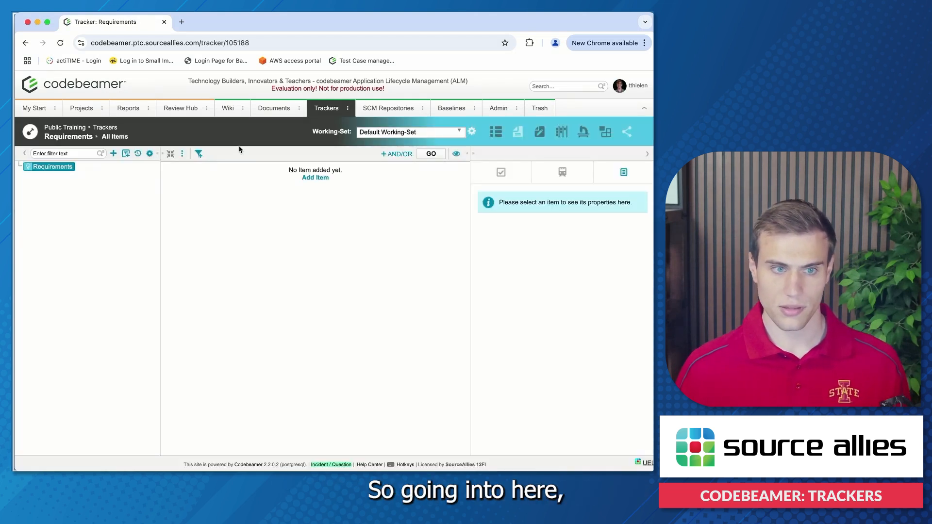
click(182, 154)
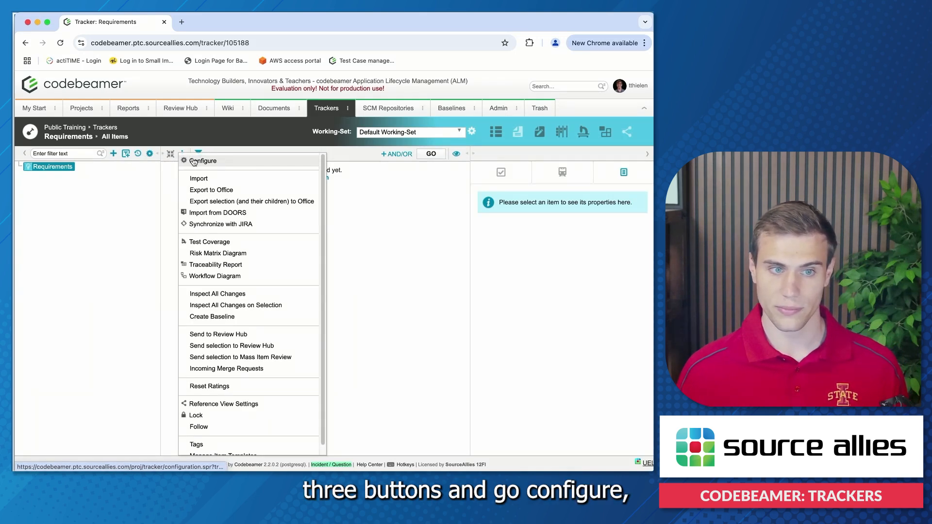
click(194, 162)
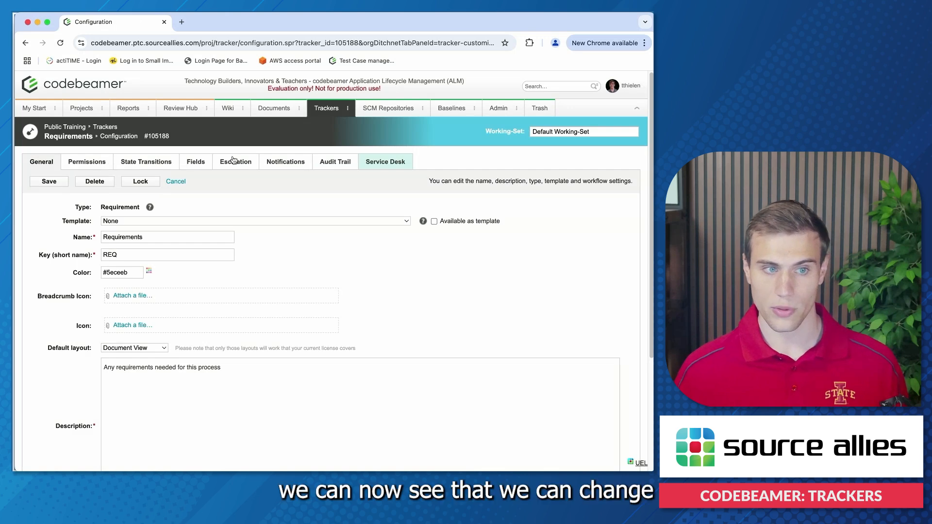
scroll(347, 194, down, 5)
scroll(347, 194, up, 4)
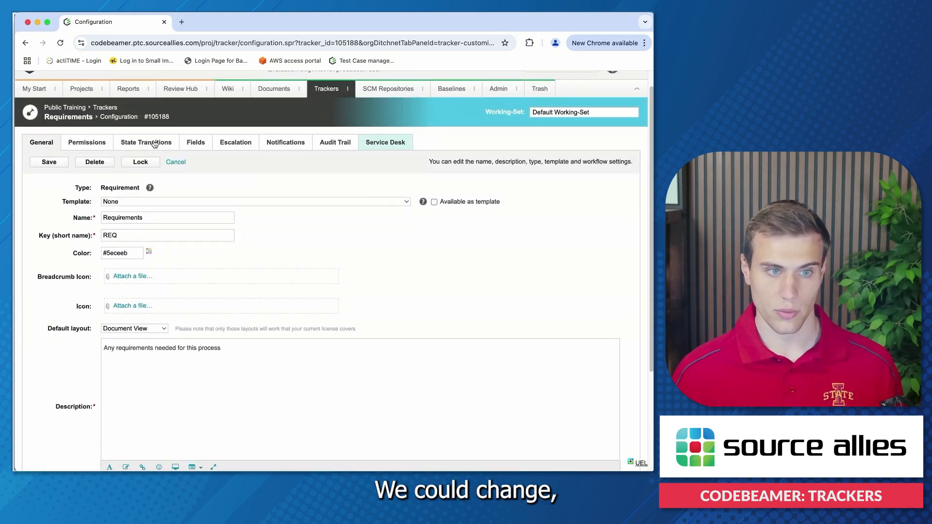
Examine the default fields in the Requirements tracker's field configuration
click(153, 144)
click(197, 143)
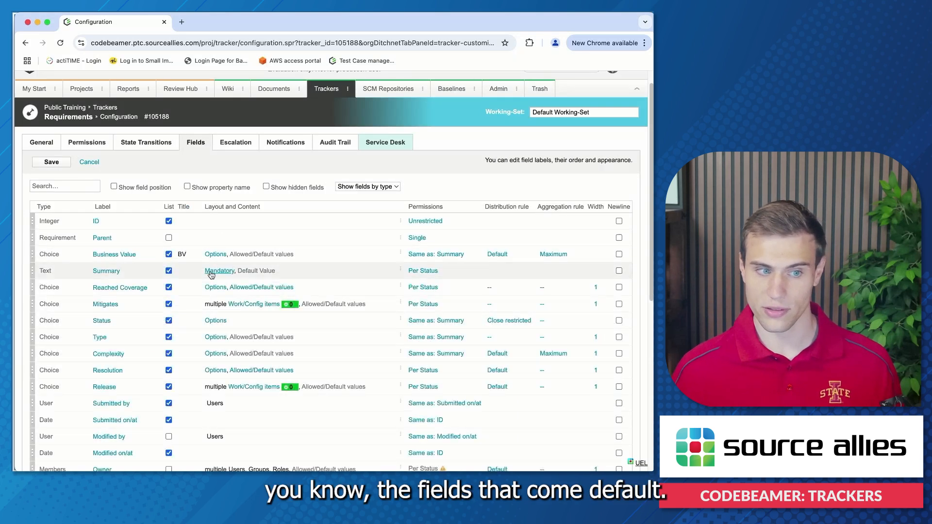
scroll(211, 275, down, 9)
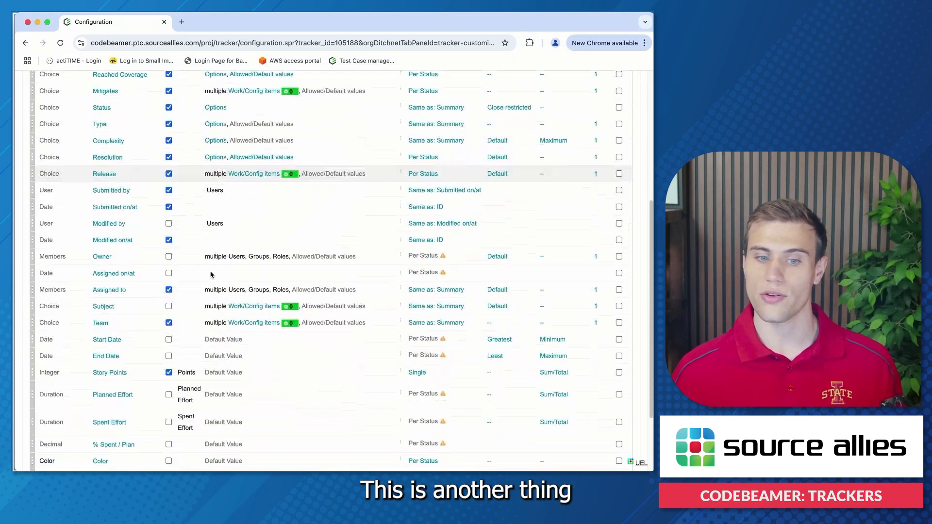
scroll(211, 275, down, 5)
scroll(210, 275, up, 15)
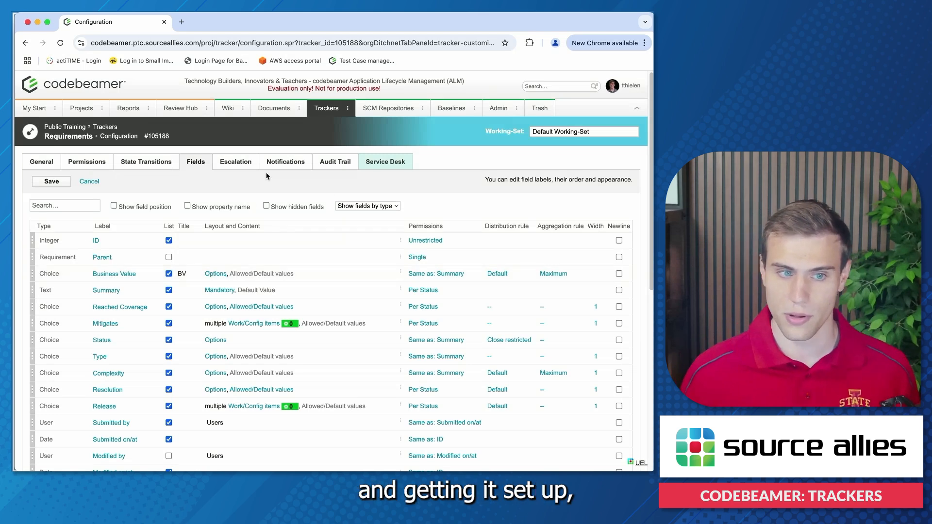
Examine the tracker's state transitions and compare the transition names with the paths in the workflow diagram
click(161, 167)
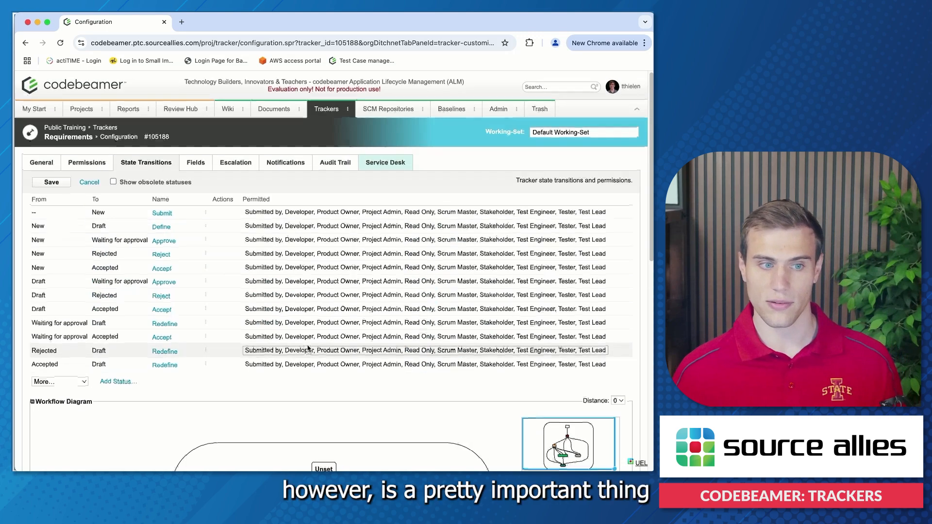
scroll(338, 274, down, 5)
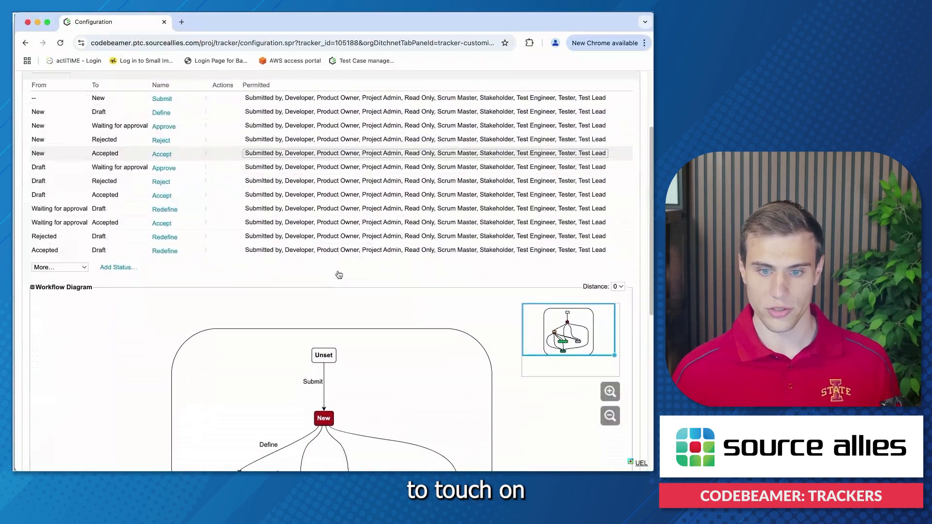
scroll(339, 275, down, 5)
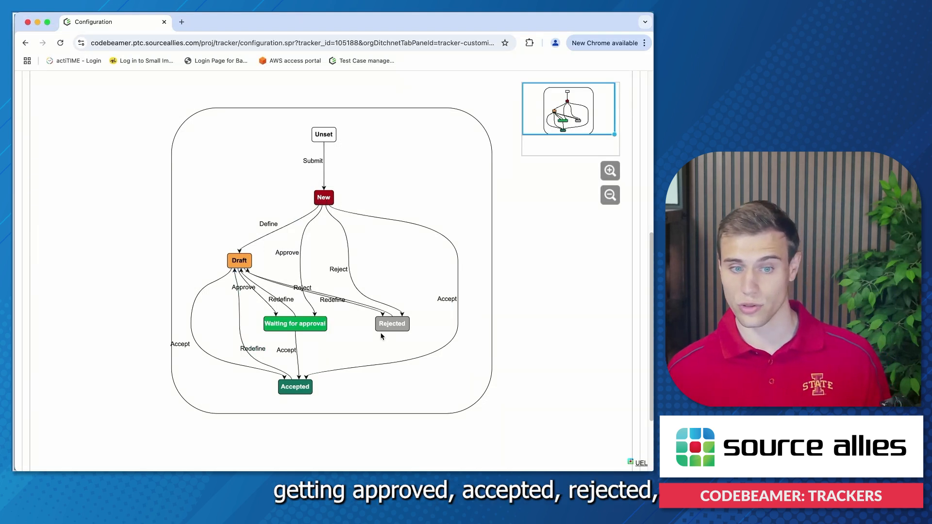
scroll(474, 300, up, 1)
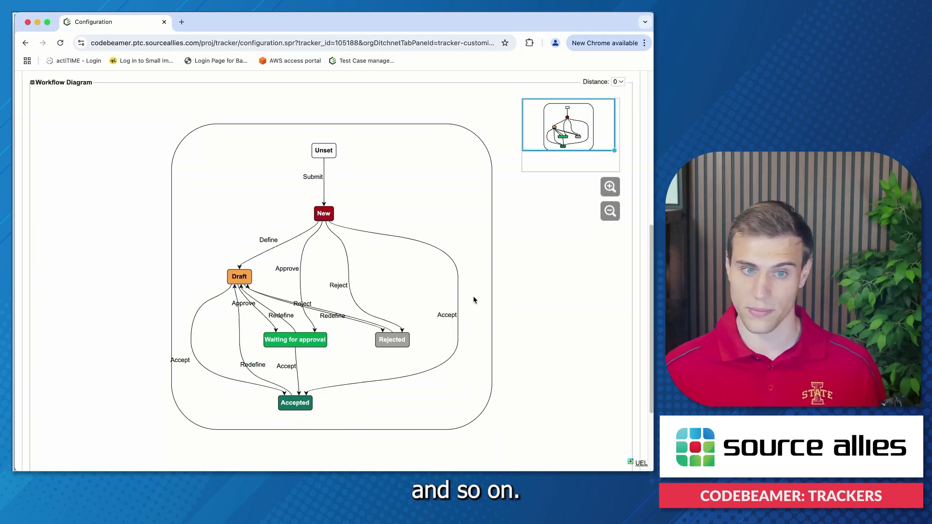
scroll(473, 299, up, 1)
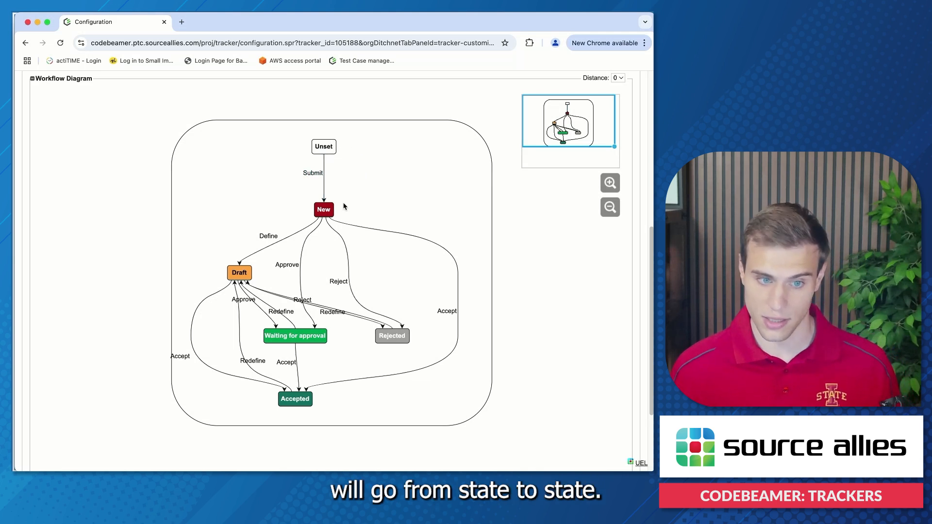
scroll(344, 206, up, 3)
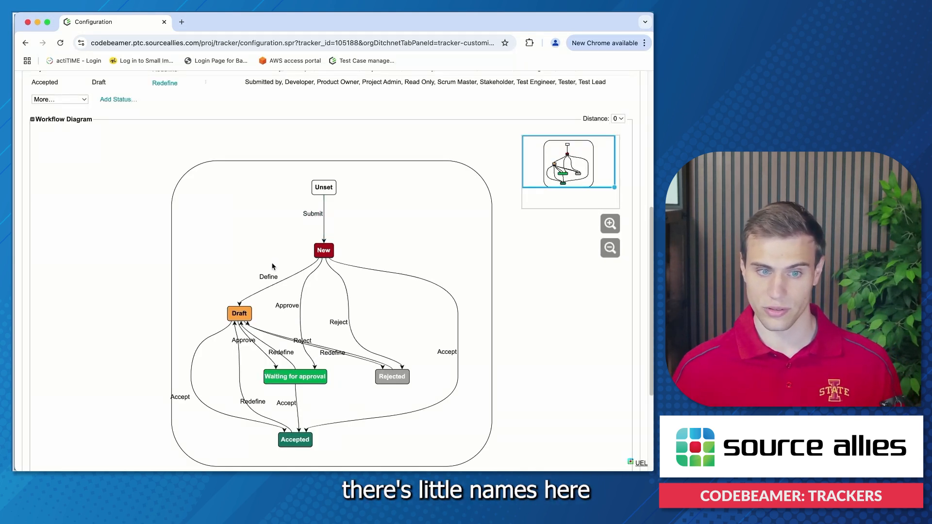
scroll(268, 276, up, 5)
scroll(164, 262, up, 1)
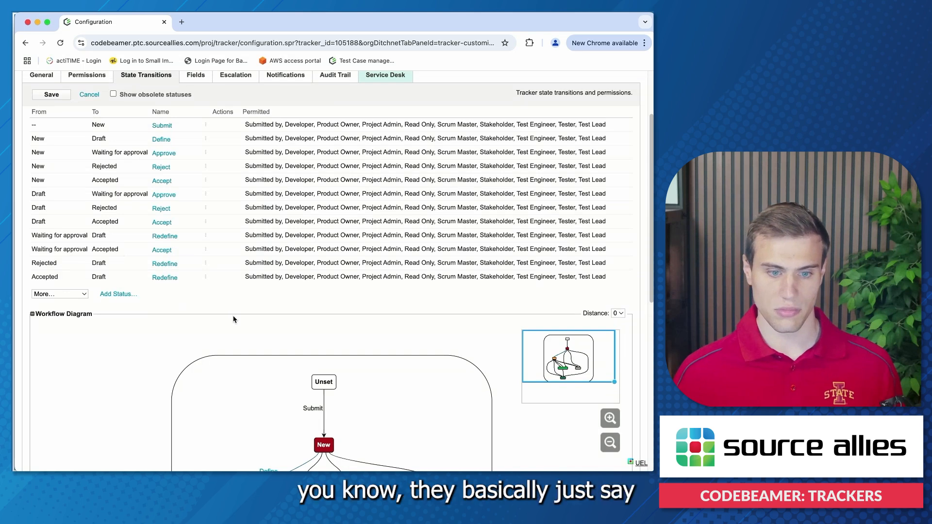
Trace the New to Accepted transition from the transition list to its path in the workflow diagram
scroll(235, 319, down, 1)
scroll(234, 320, down, 3)
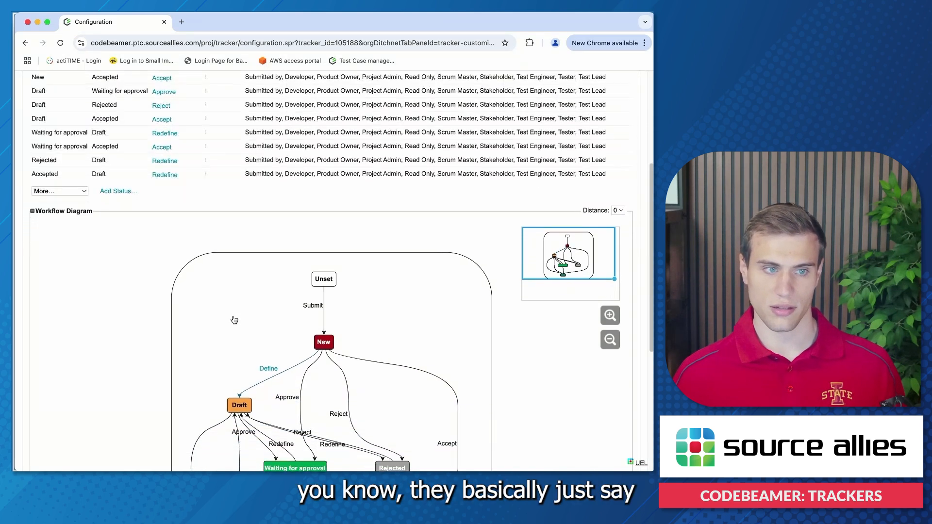
scroll(234, 319, up, 4)
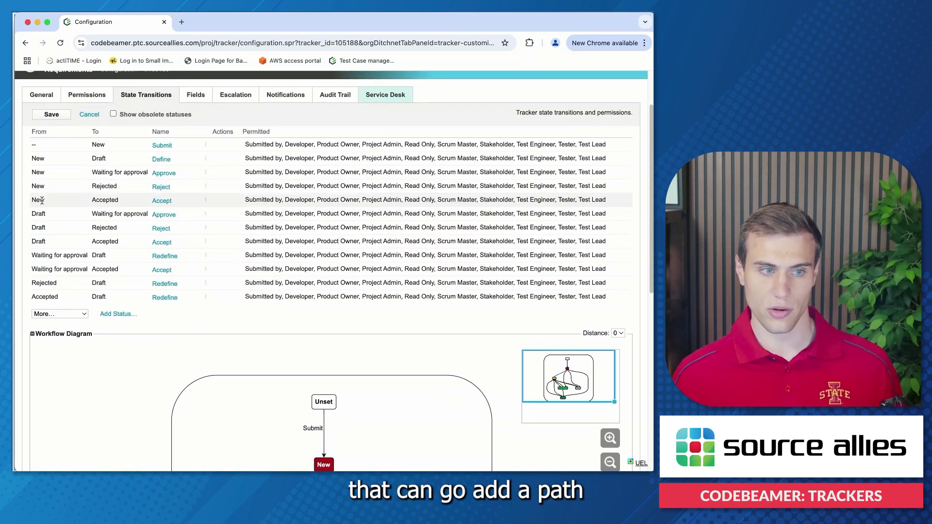
double_click(107, 197)
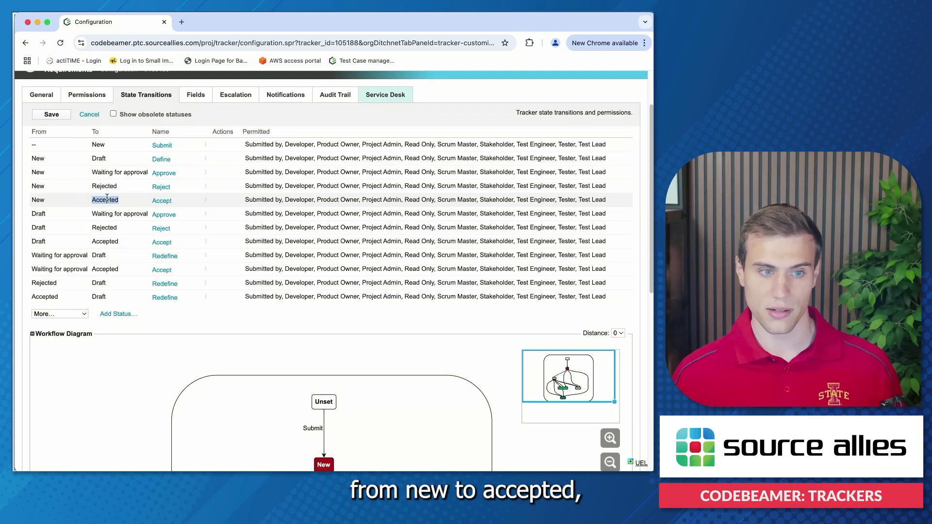
scroll(177, 207, down, 5)
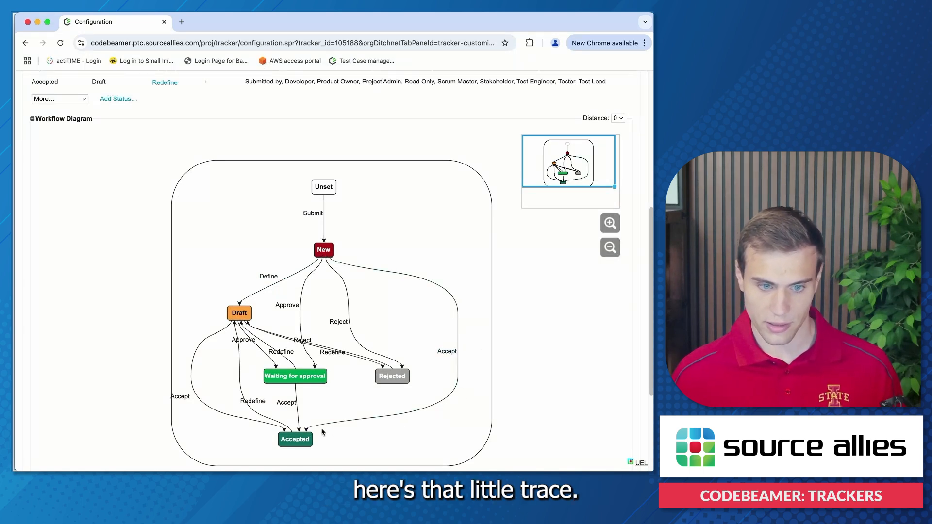
scroll(313, 250, up, 5)
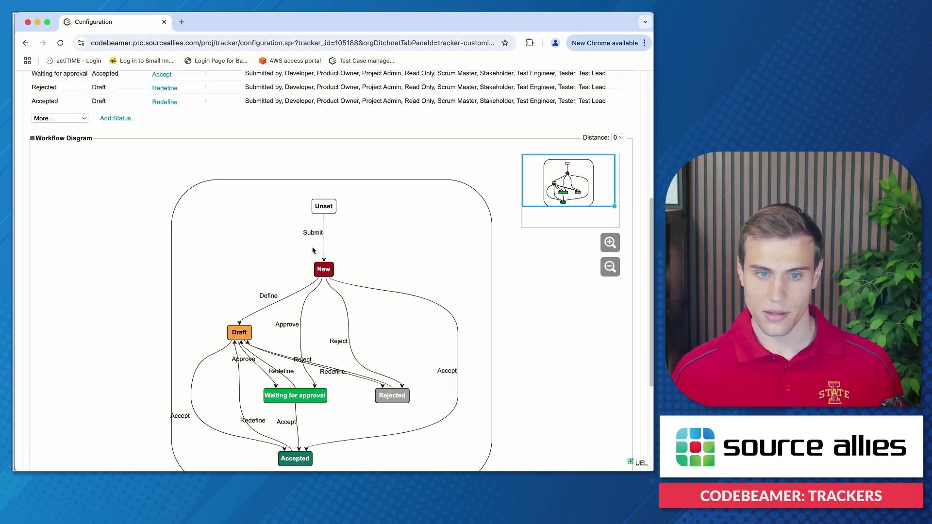
scroll(313, 251, up, 5)
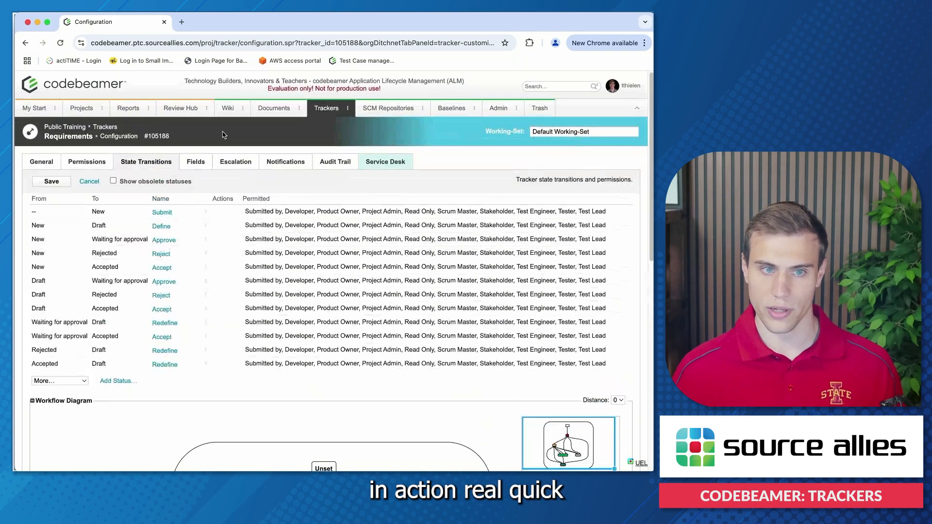
Add an item titled "Test Item" with the description "Showing off the state transitions" to the Requirements tracker and save it
click(328, 110)
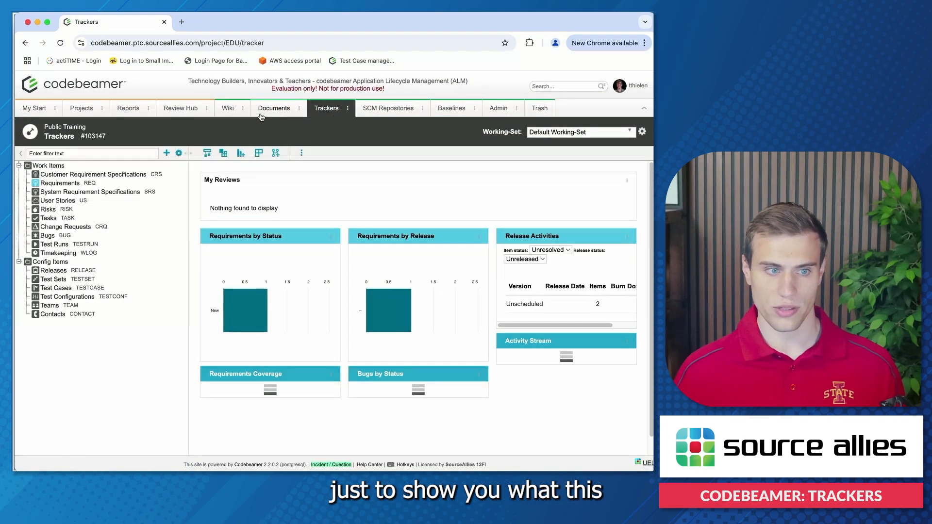
click(67, 185)
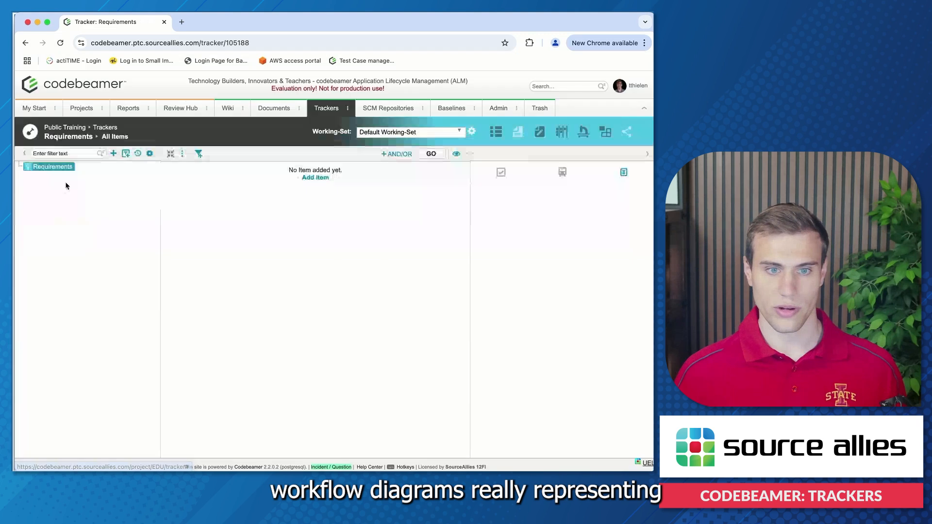
click(113, 155)
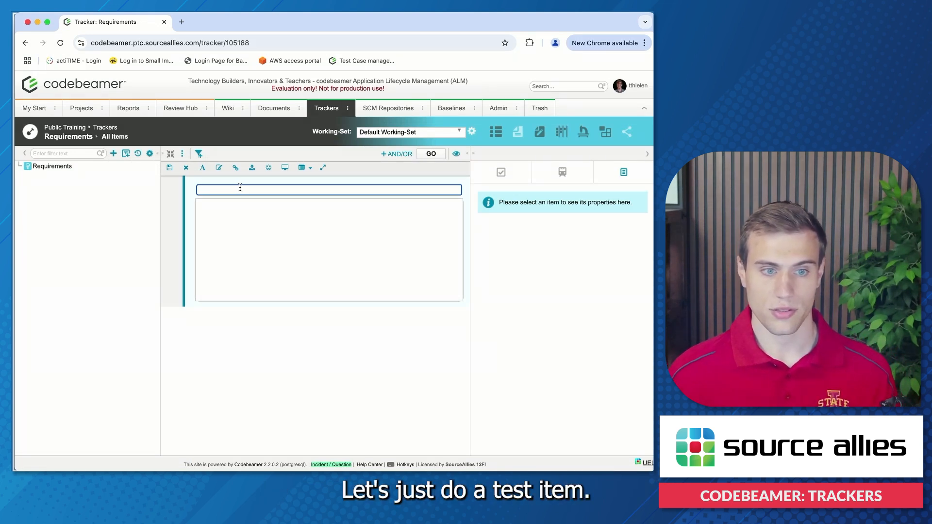
click(238, 213)
text(Showing)
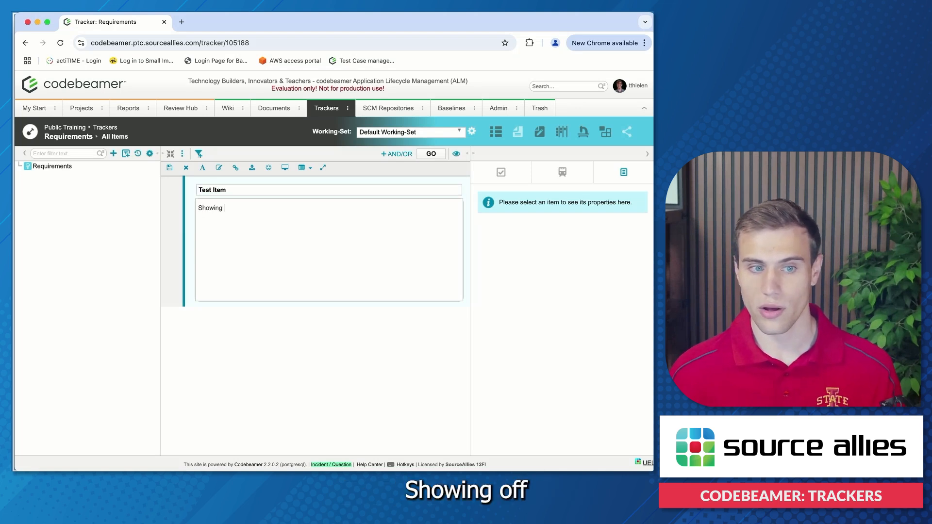
text( off the wostate transit)
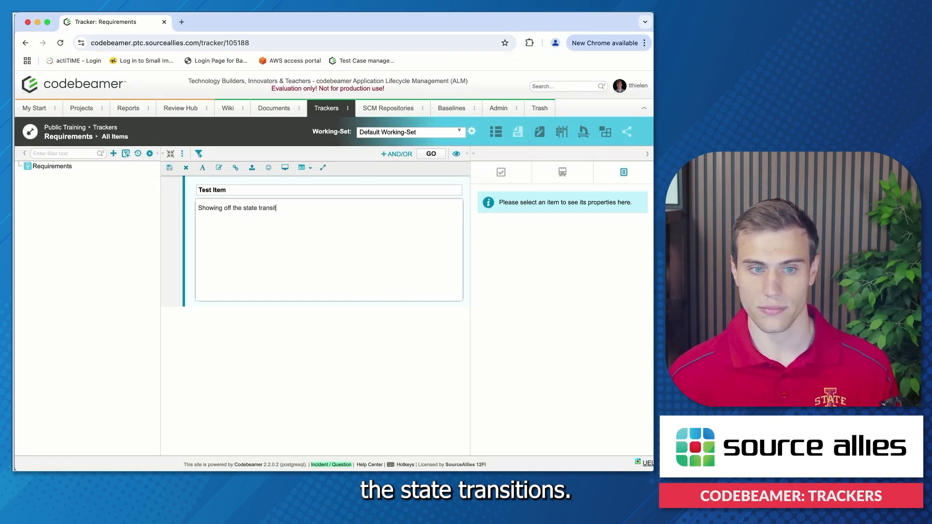
text(ions)
click(169, 168)
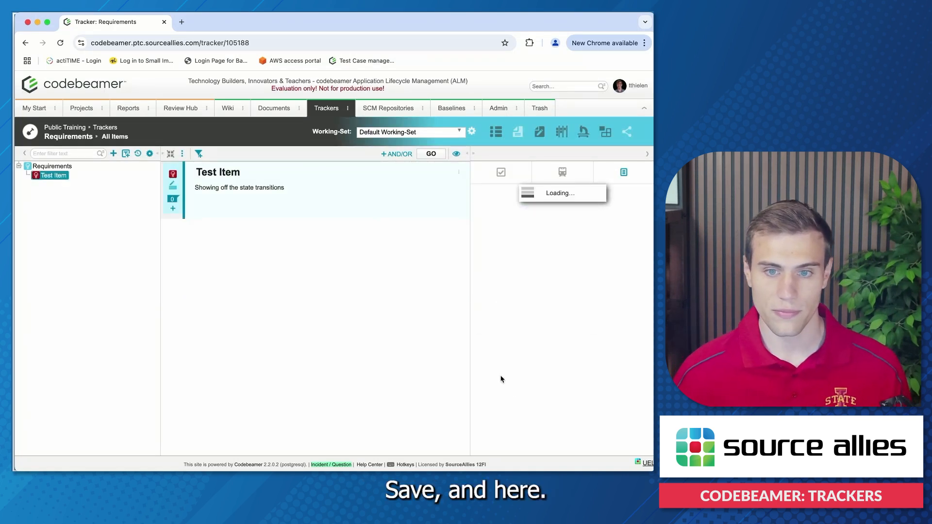
Apply the Approve transition to Test Item's status, check the item form, and save it
scroll(558, 233, down, 2)
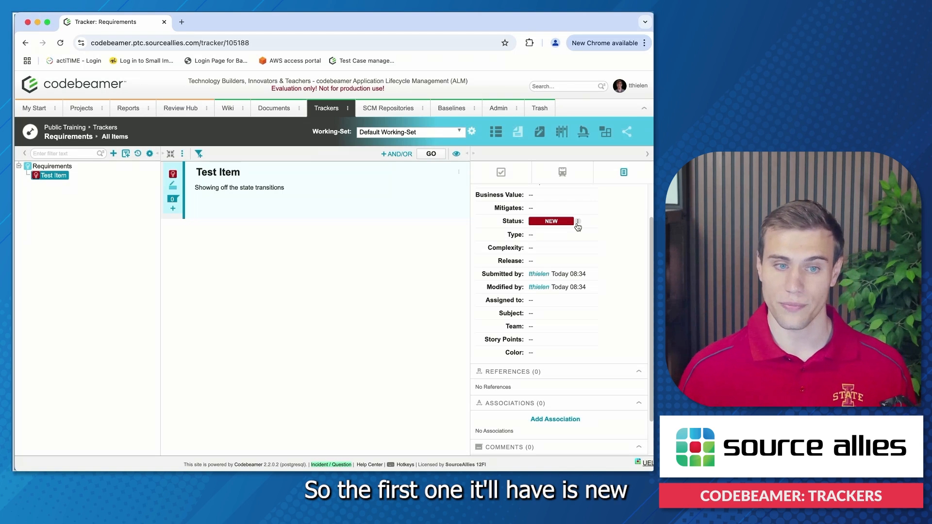
click(578, 224)
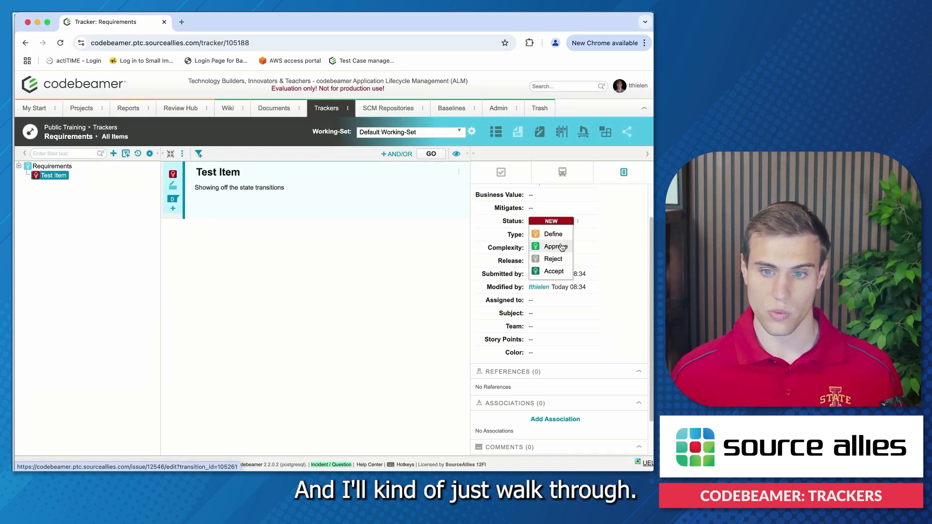
click(557, 246)
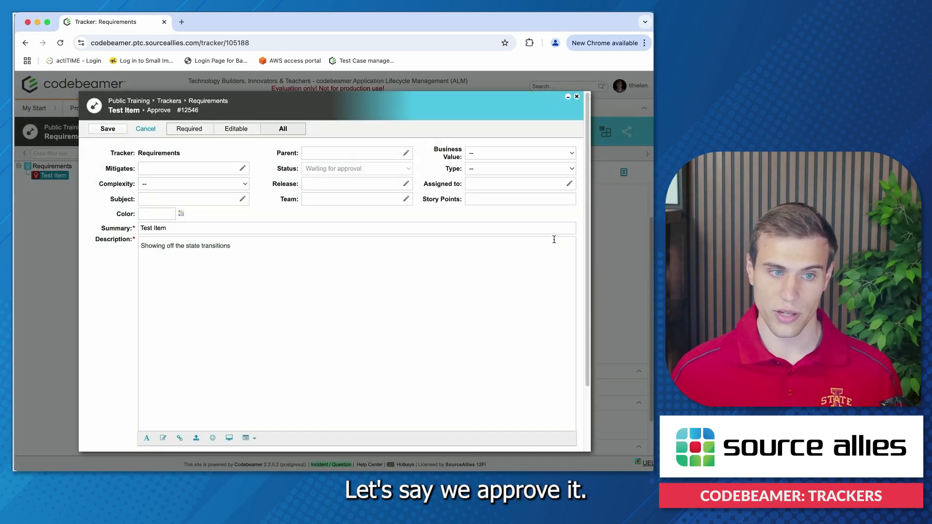
scroll(307, 196, down, 1)
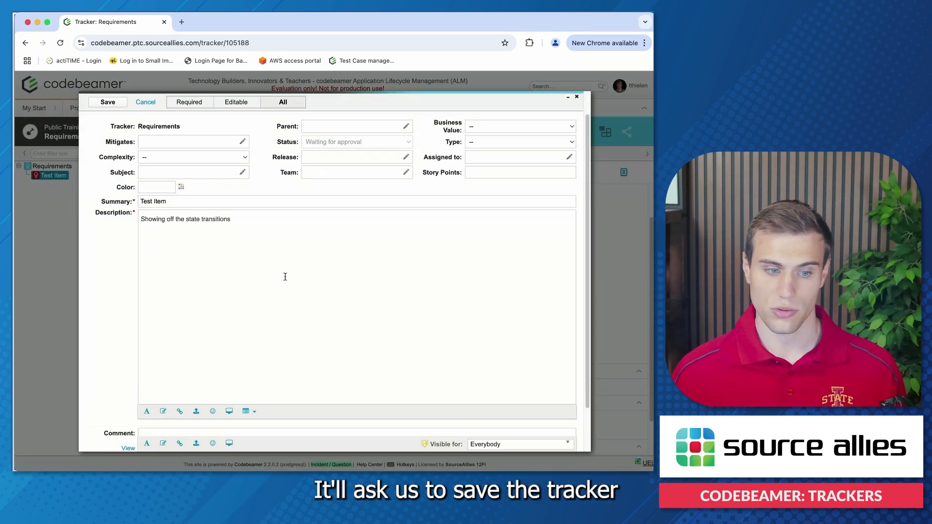
scroll(285, 277, up, 1)
scroll(285, 275, down, 1)
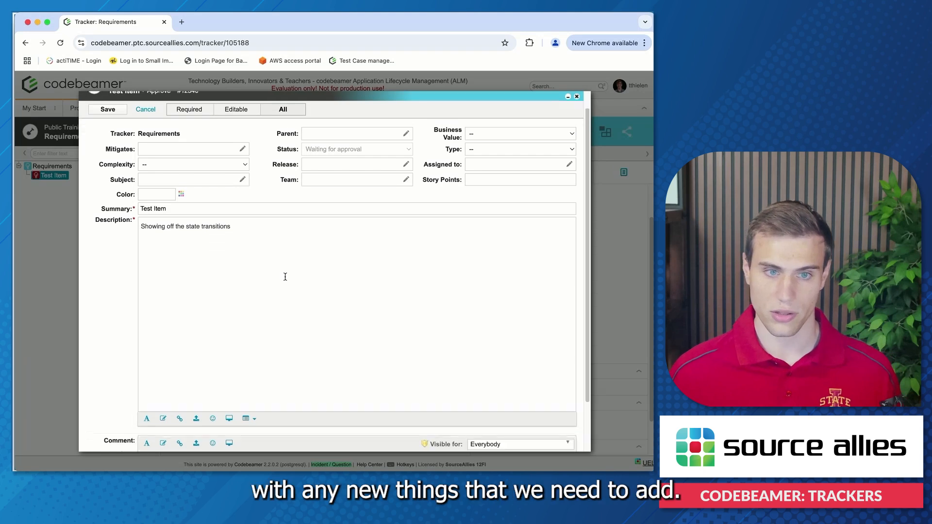
scroll(396, 279, down, 1)
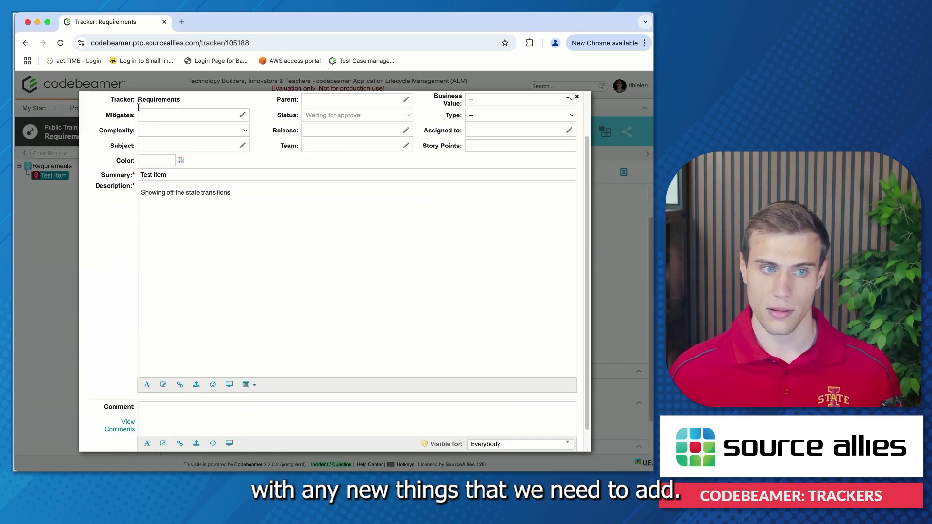
scroll(123, 118, up, 2)
click(108, 129)
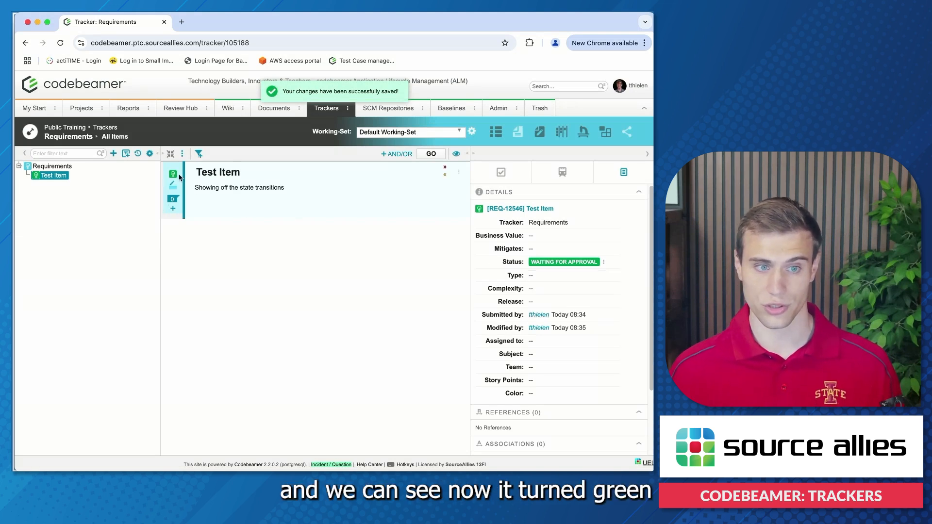
Apply the Accept transition to Test Item's status and save the item
click(604, 263)
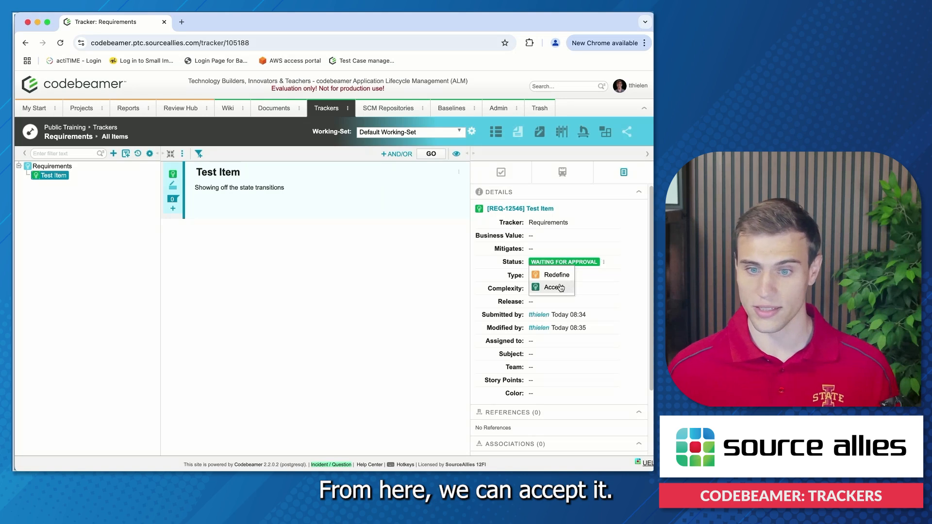
click(554, 288)
click(119, 129)
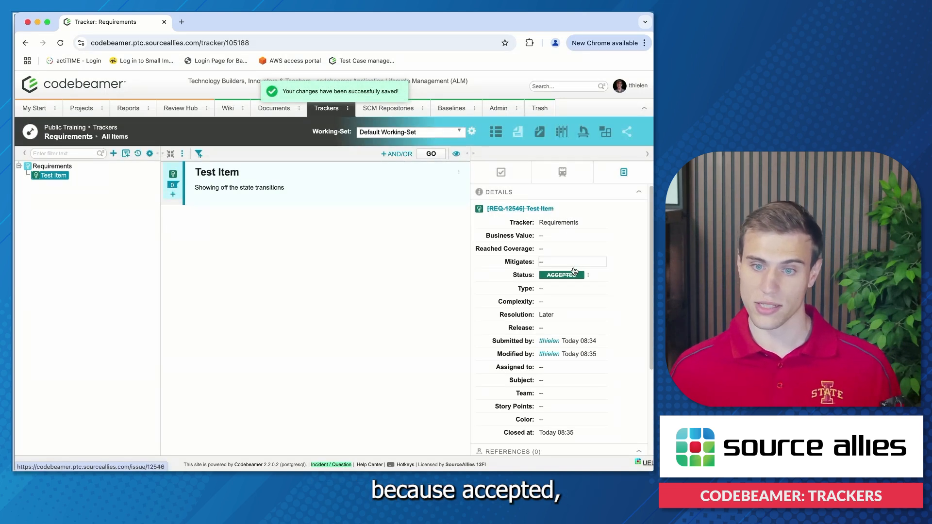
Review the accepted item's details, including its closing date and title
scroll(559, 291, down, 3)
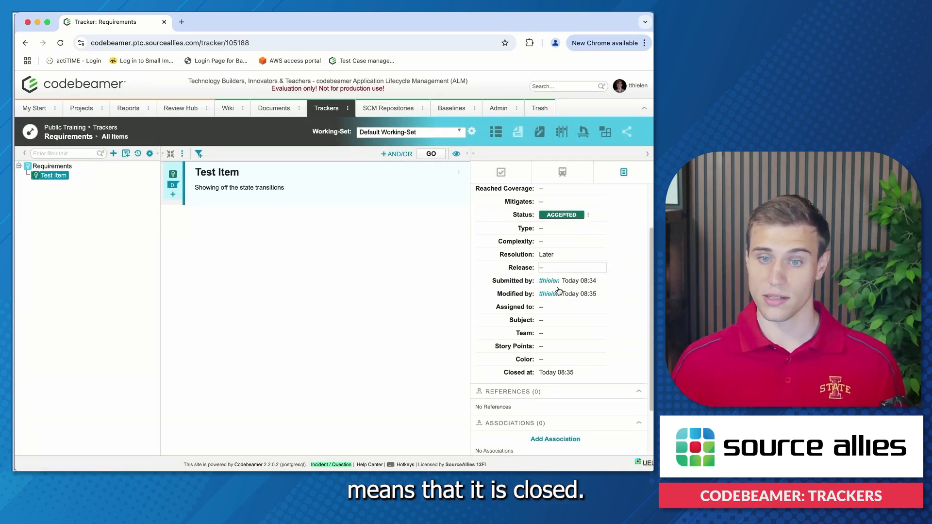
mouse_move(557, 291)
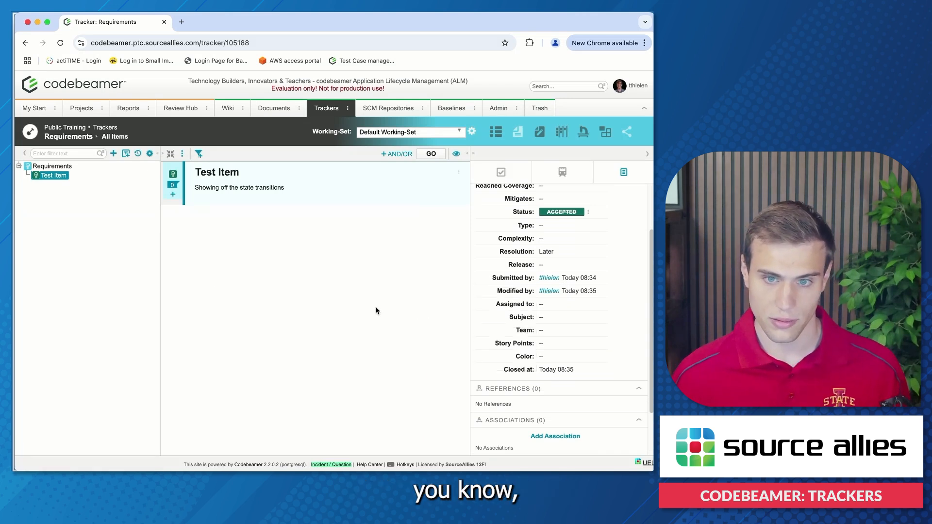
scroll(555, 306, up, 3)
drag(568, 209, 507, 207)
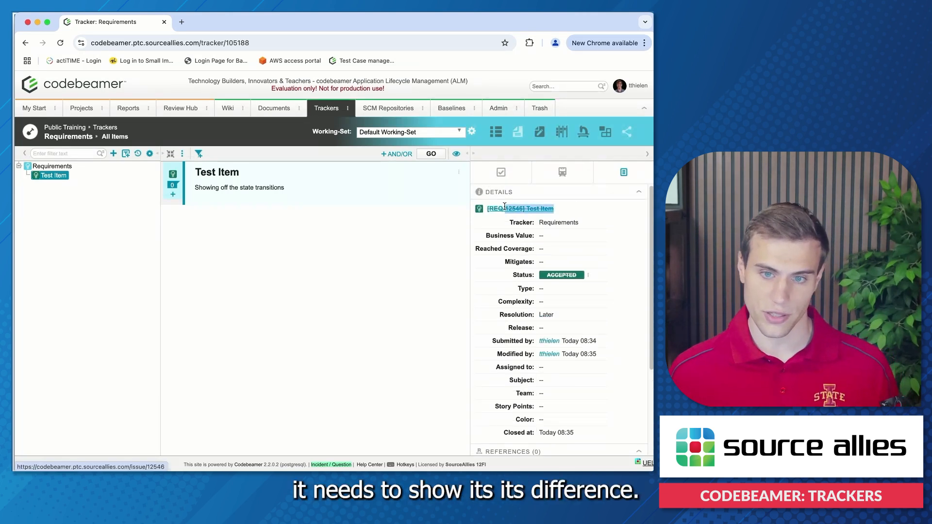